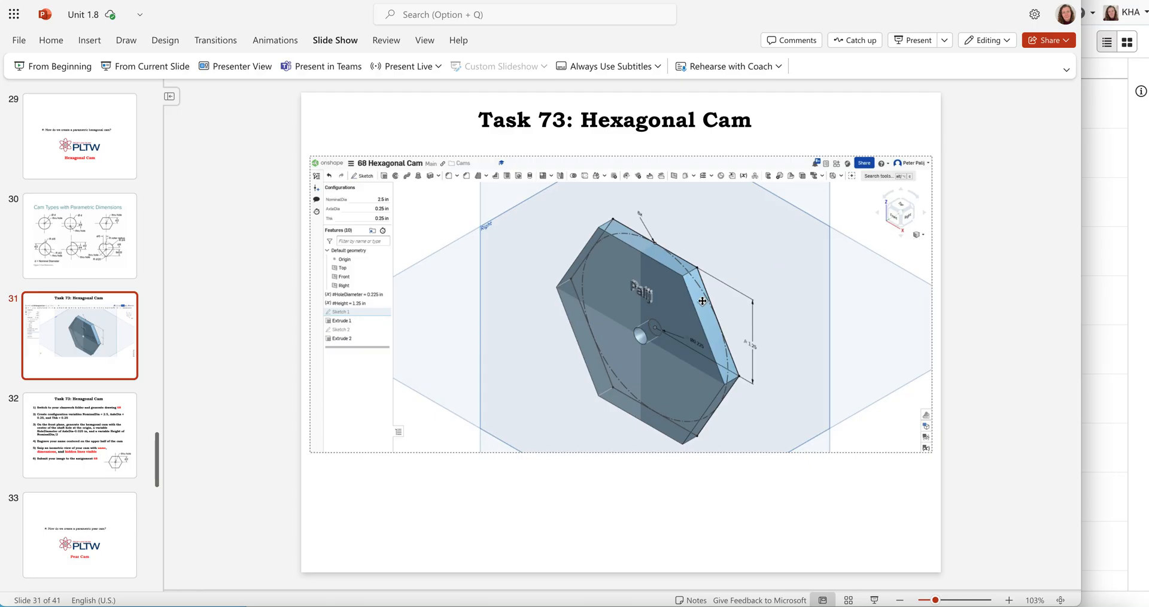
# Open the Task 73 instruction slide and read the configuration variables required for the hexagonal cam
pyautogui.click(383, 482)
pyautogui.click(109, 427)
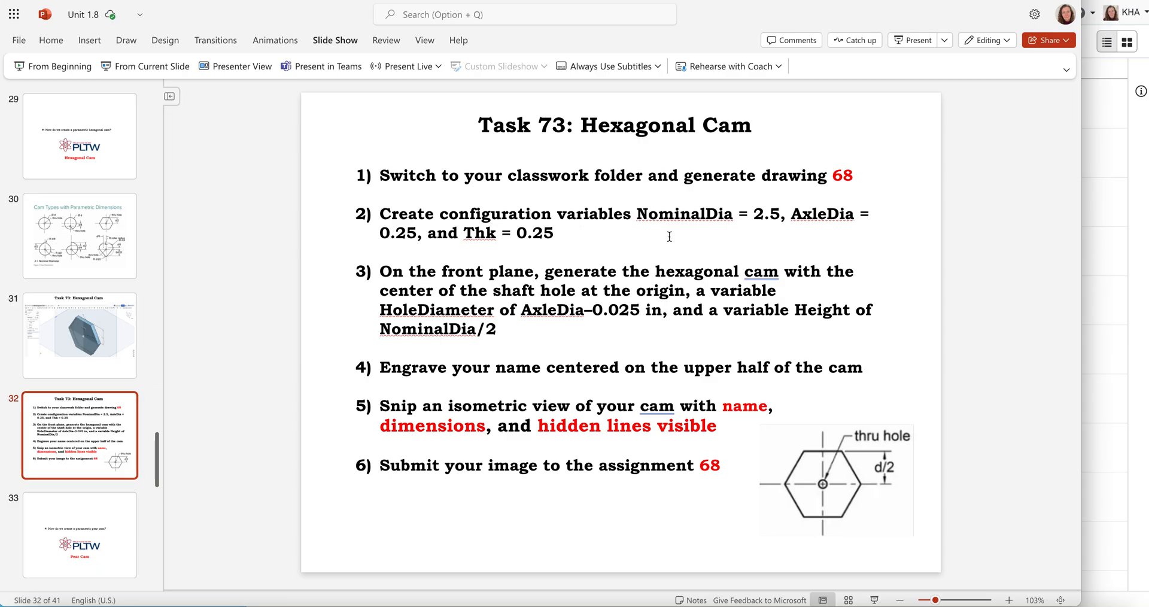
pyautogui.moveTo(442, 213); pyautogui.dragTo(628, 211)
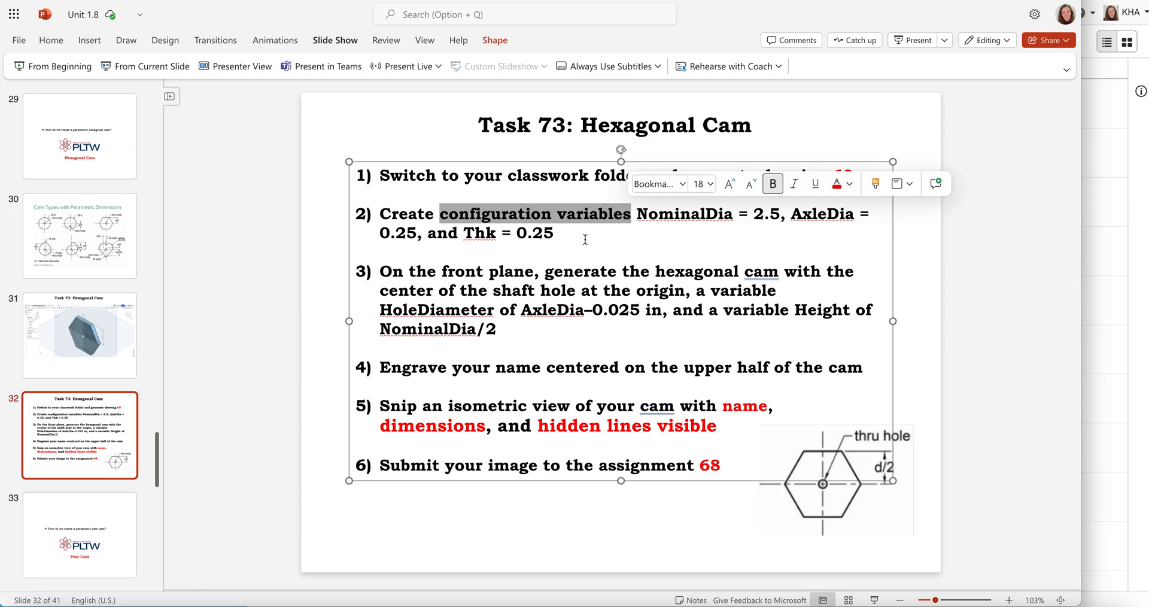
pyautogui.click(578, 234)
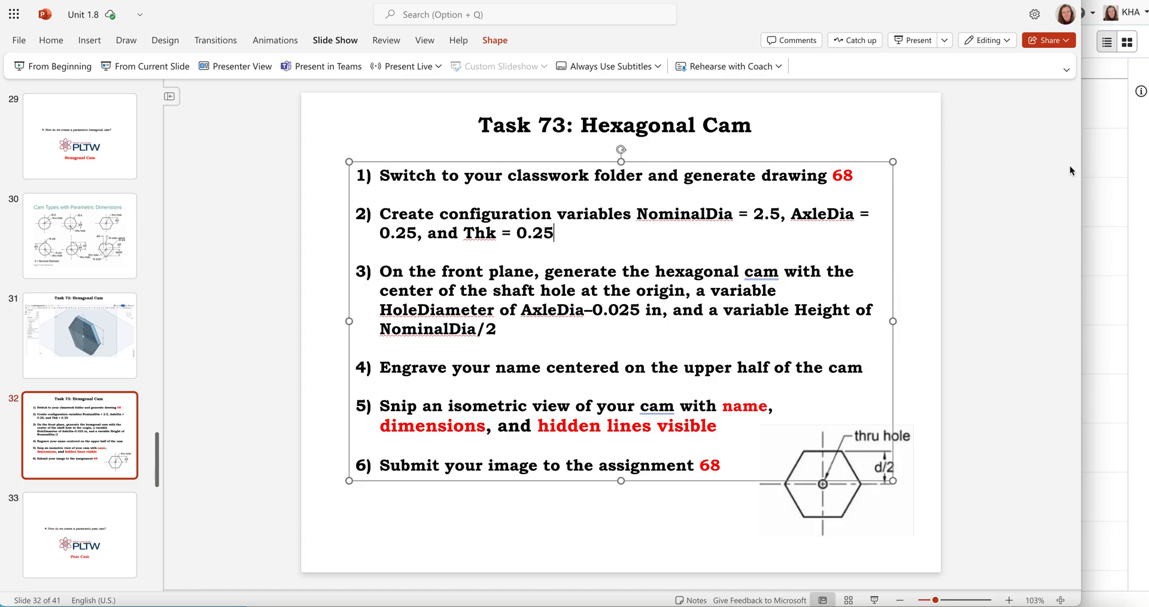
# Switch to Onshape and create a document in the Classwork folder named "Task 73 - Hex Cam" followed by the teacher's name
pyautogui.click(1111, 150)
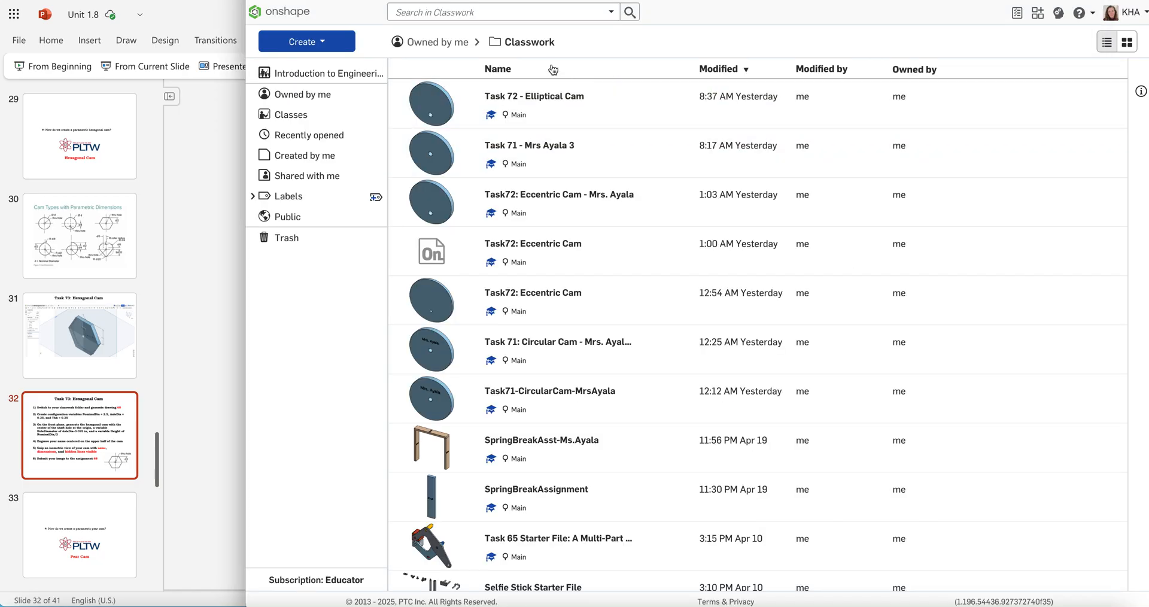
pyautogui.click(307, 43)
pyautogui.click(312, 66)
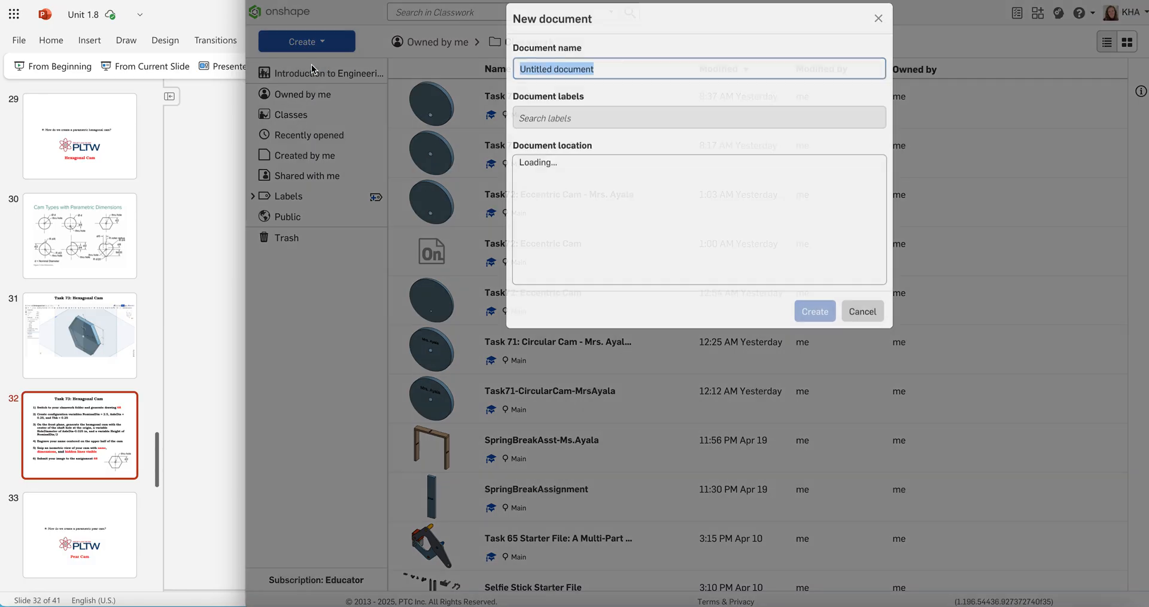
pyautogui.write('Task')
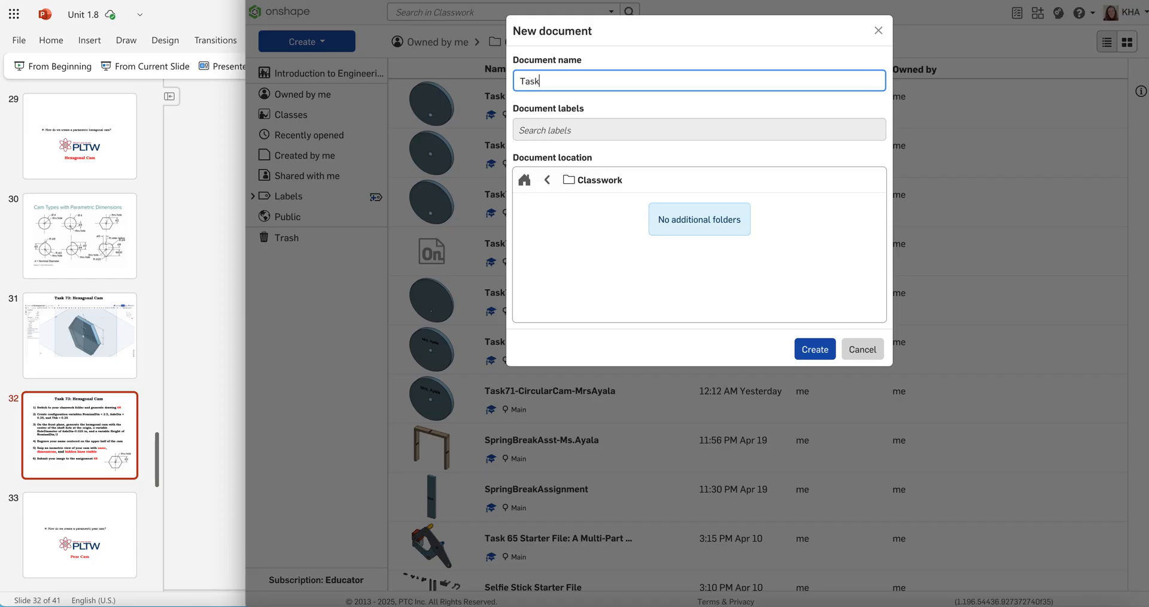
pyautogui.write(' 73 - Hex Cam - Mrs. Ayala')
pyautogui.click(818, 351)
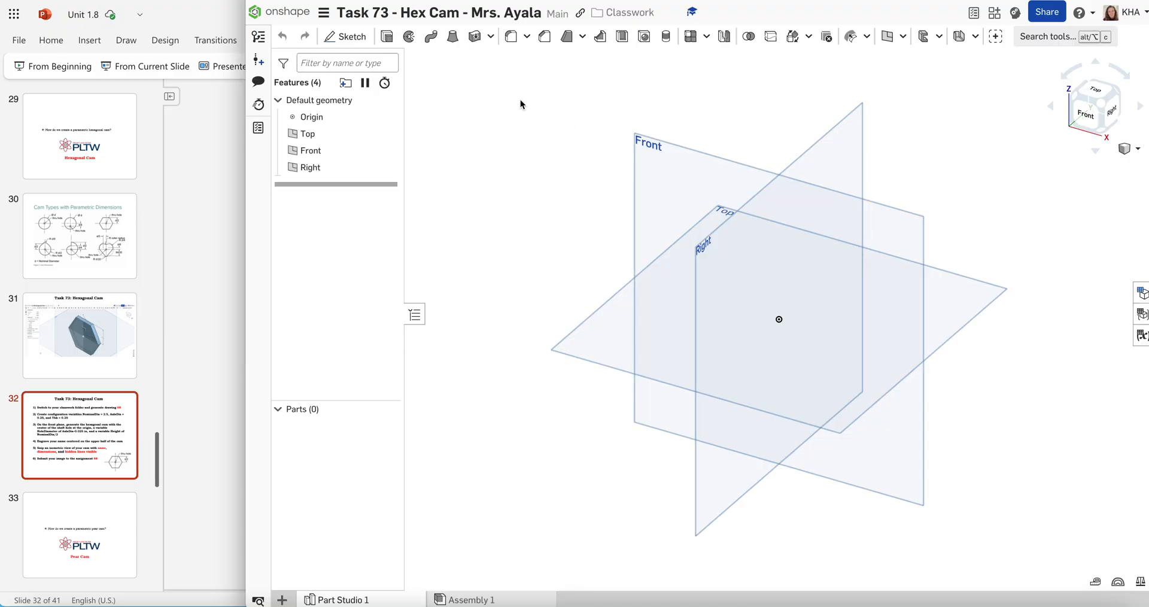
# On the Front plane, sketch a six-sided inscribed polygon centered on the origin, with its inner circle about 3.345 in in diameter
pyautogui.click(345, 36)
pyautogui.click(658, 173)
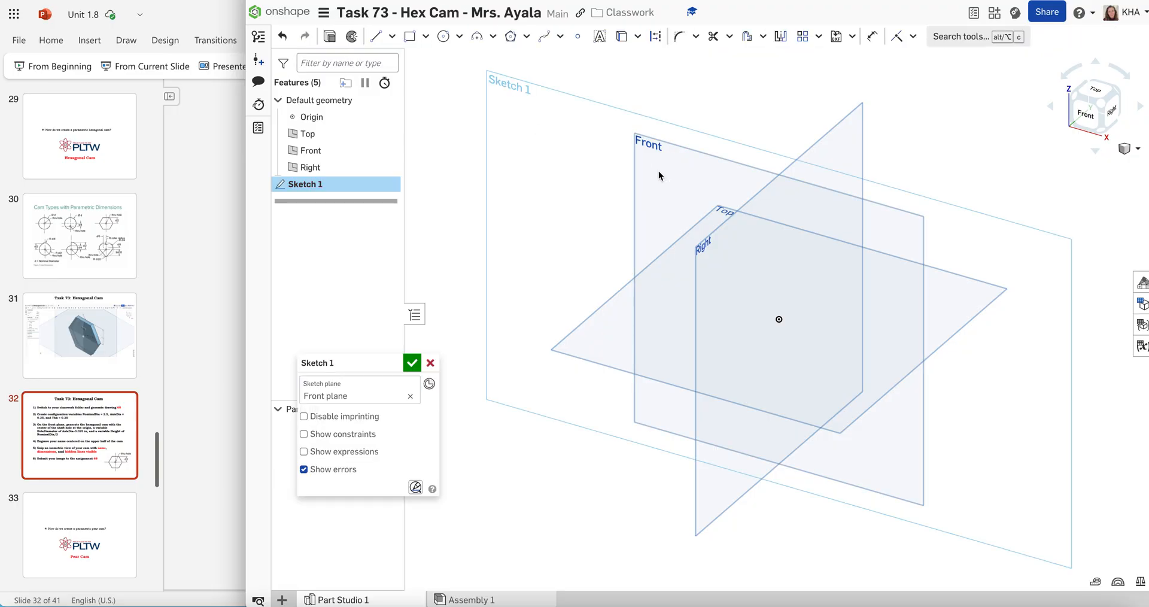
pyautogui.click(1086, 115)
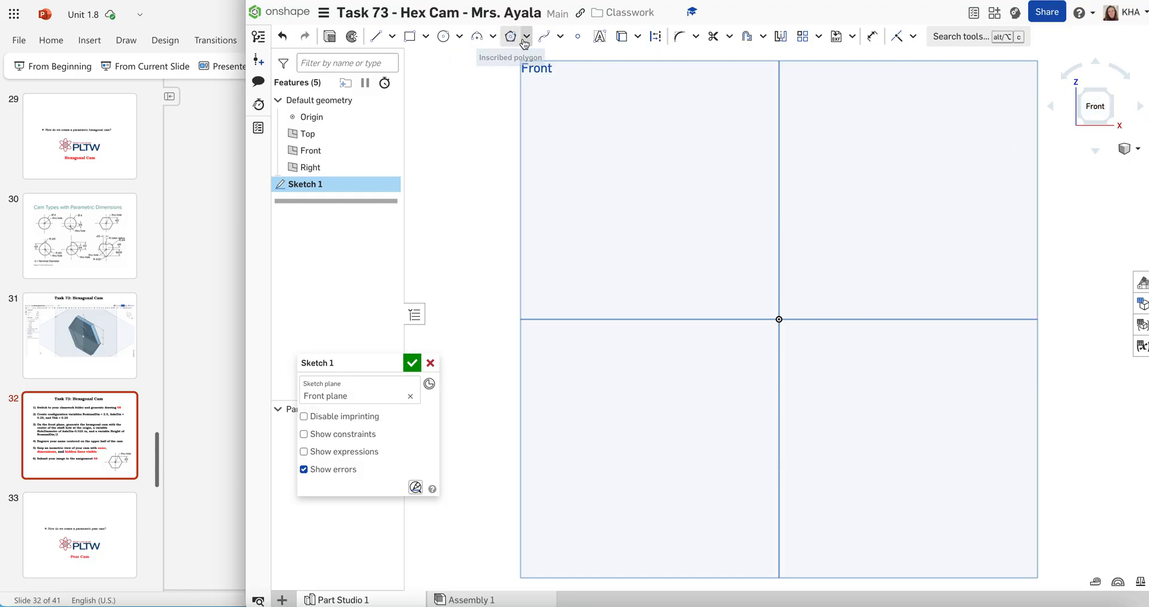
pyautogui.click(526, 35)
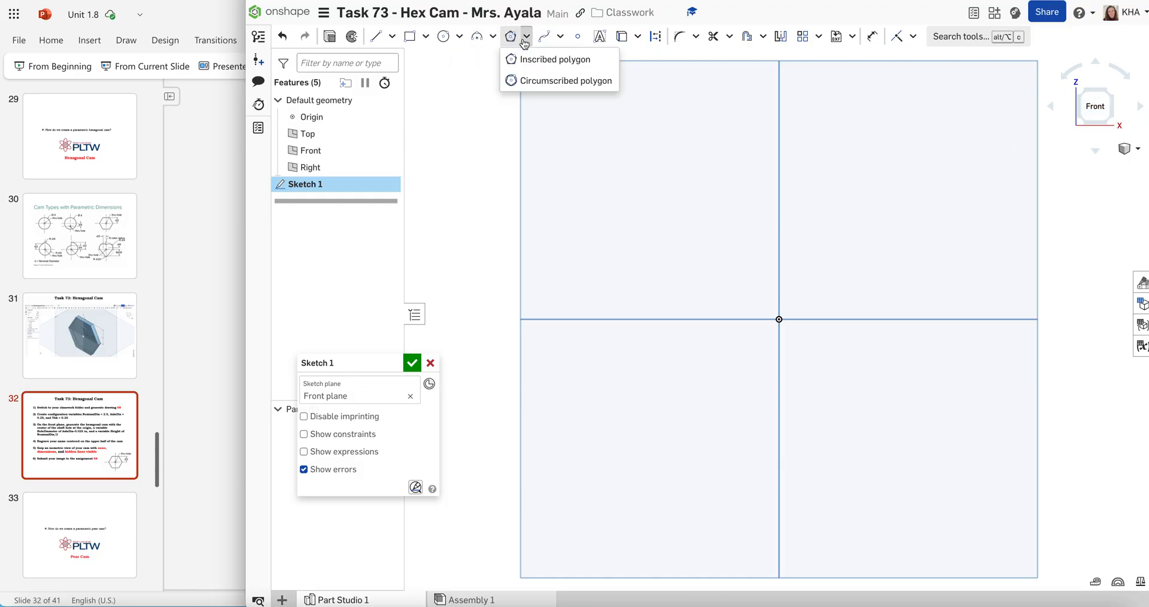
pyautogui.click(550, 62)
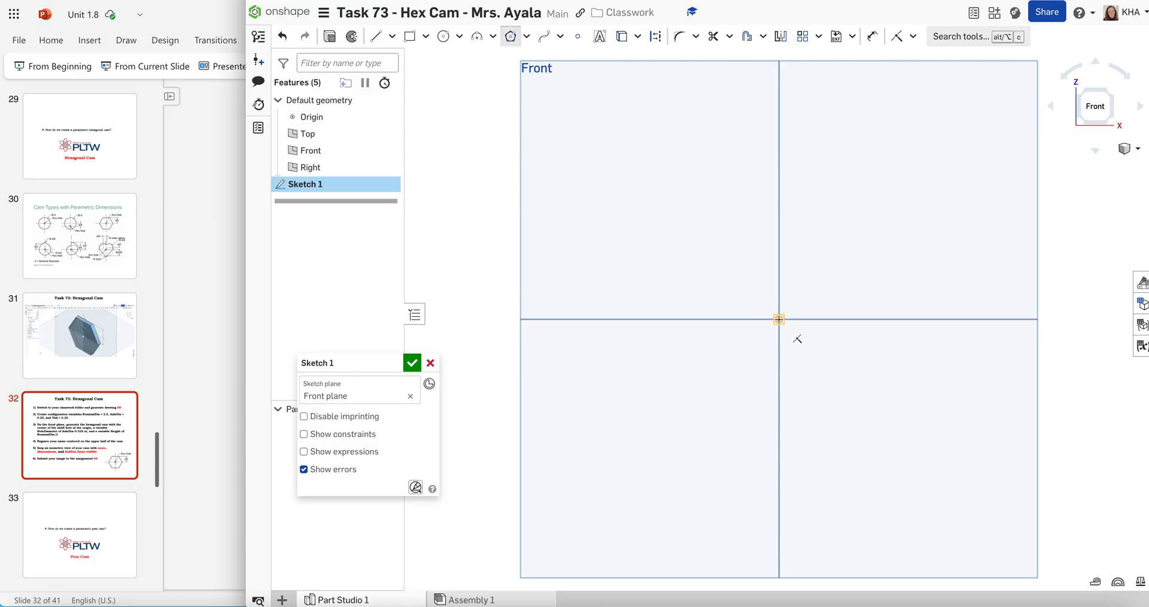
pyautogui.click(778, 319)
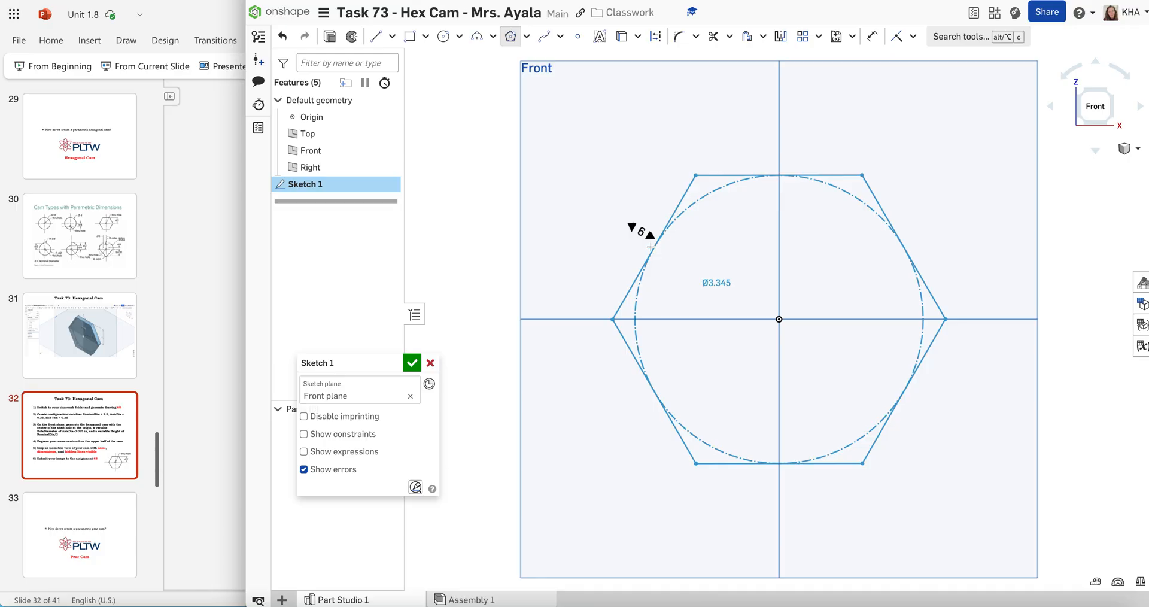
pyautogui.click(632, 229)
pyautogui.click(647, 253)
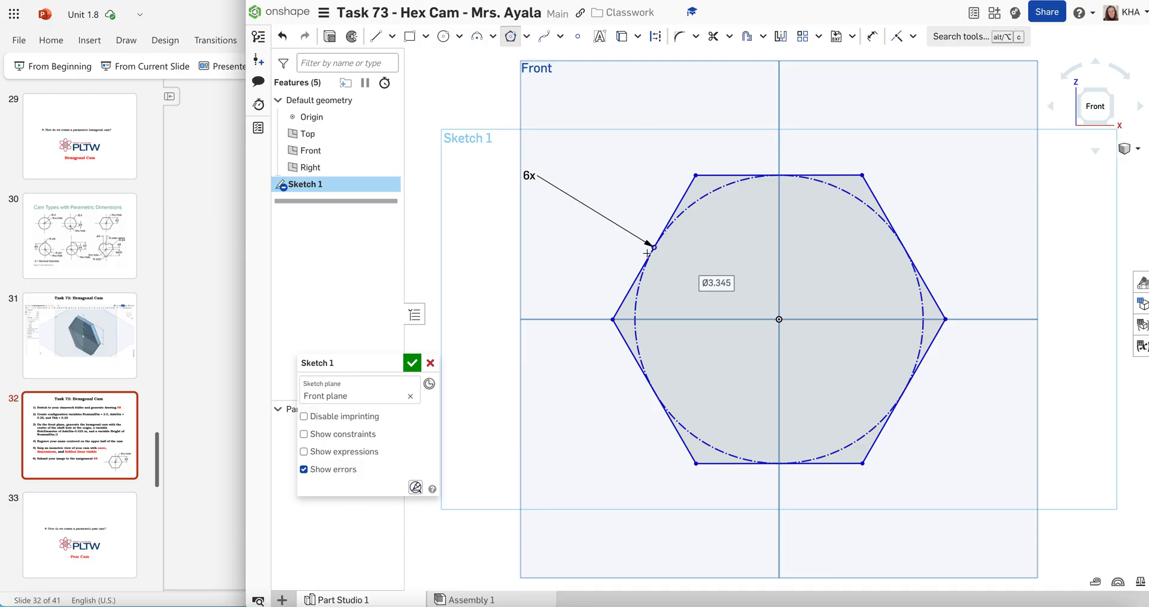
# Set the diameter of the hexagon's construction circle to 2.5 in and move the dimension outside the hexagon
pyautogui.click(716, 283)
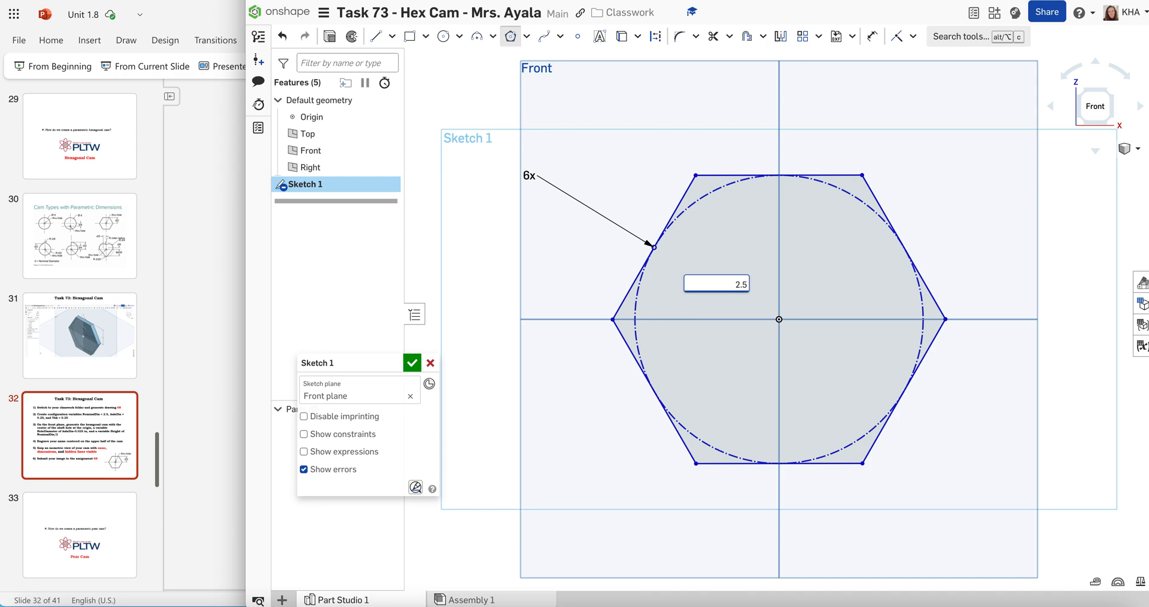
pyautogui.write('2.5')
pyautogui.press('Return')
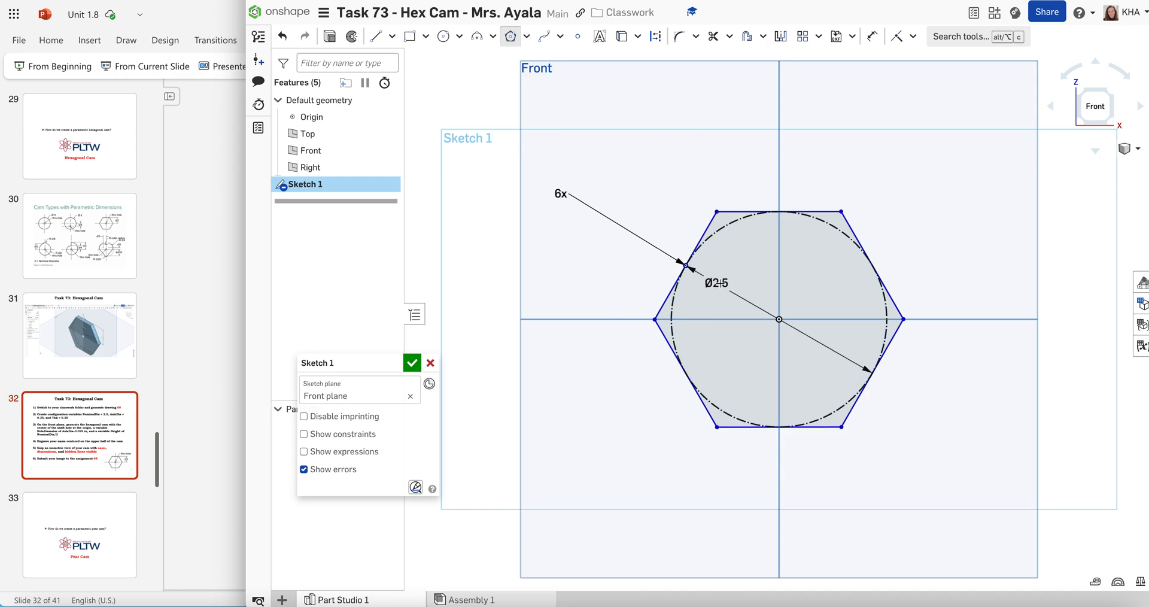
pyautogui.moveTo(716, 279); pyautogui.dragTo(686, 230)
pyautogui.press('Escape')
pyautogui.click(872, 36)
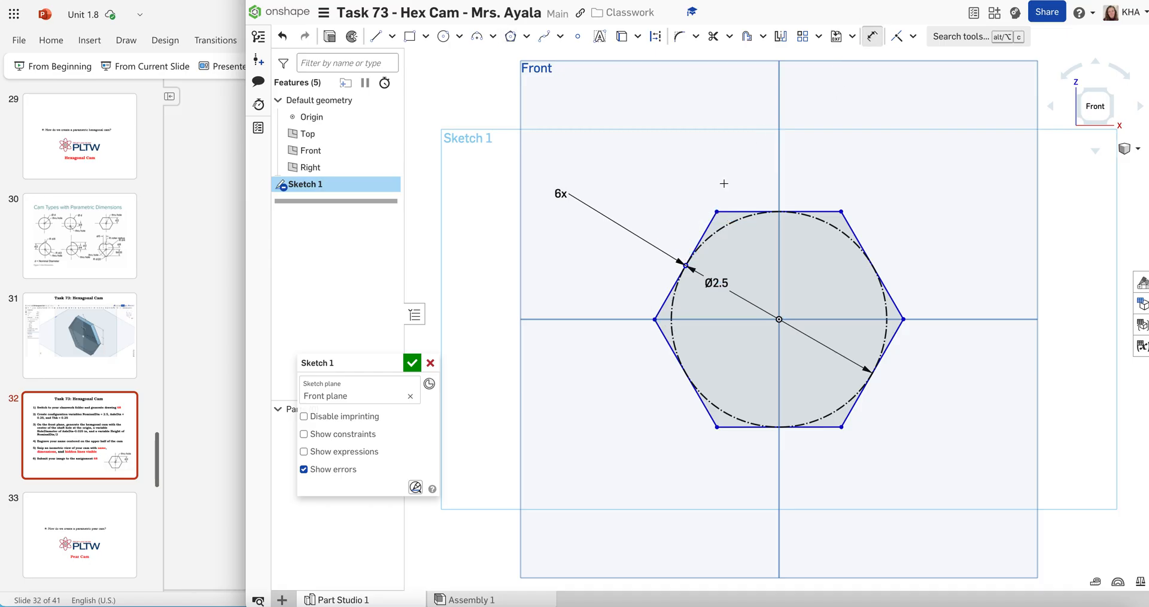
pyautogui.moveTo(717, 285); pyautogui.dragTo(636, 180)
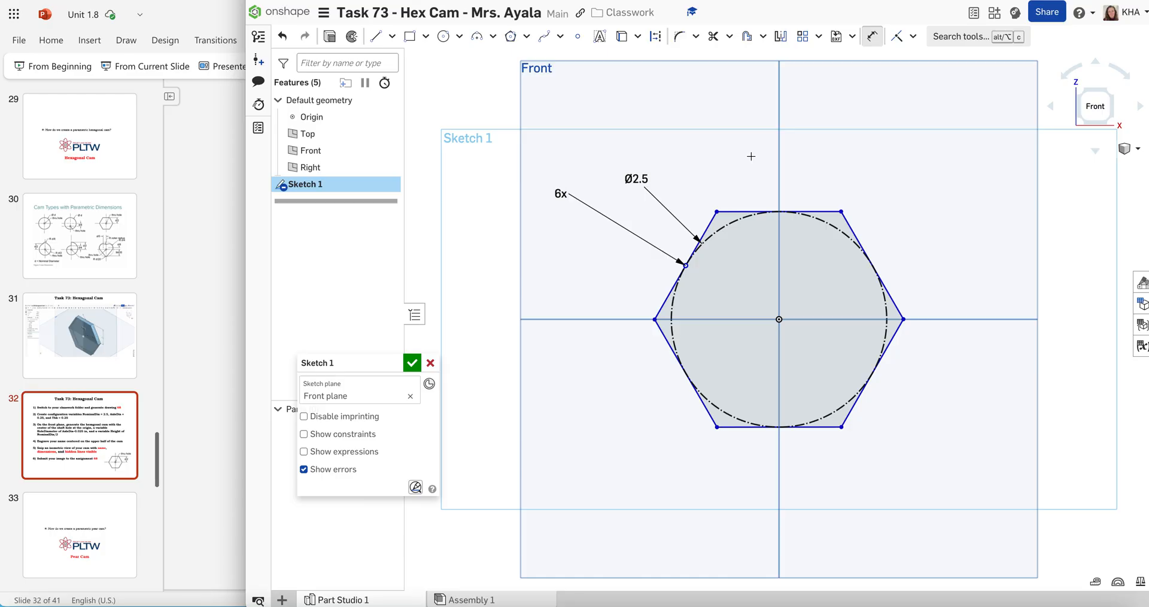
# Draw a center point circle at the origin for the shaft hole and set its diameter to 0.25 in
pyautogui.click(443, 41)
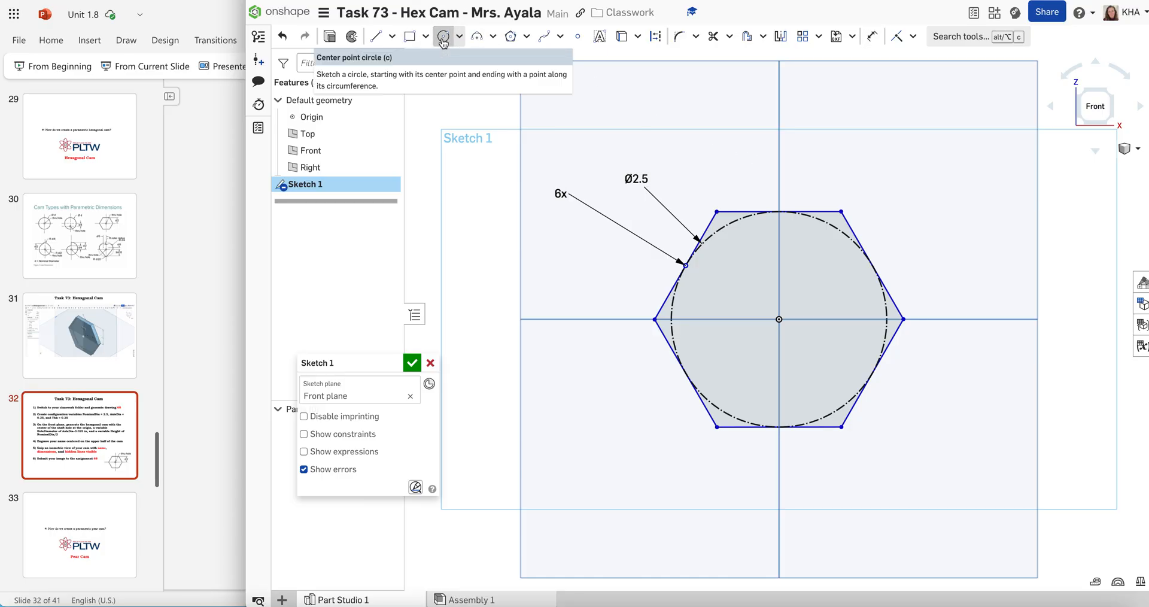
pyautogui.click(779, 319)
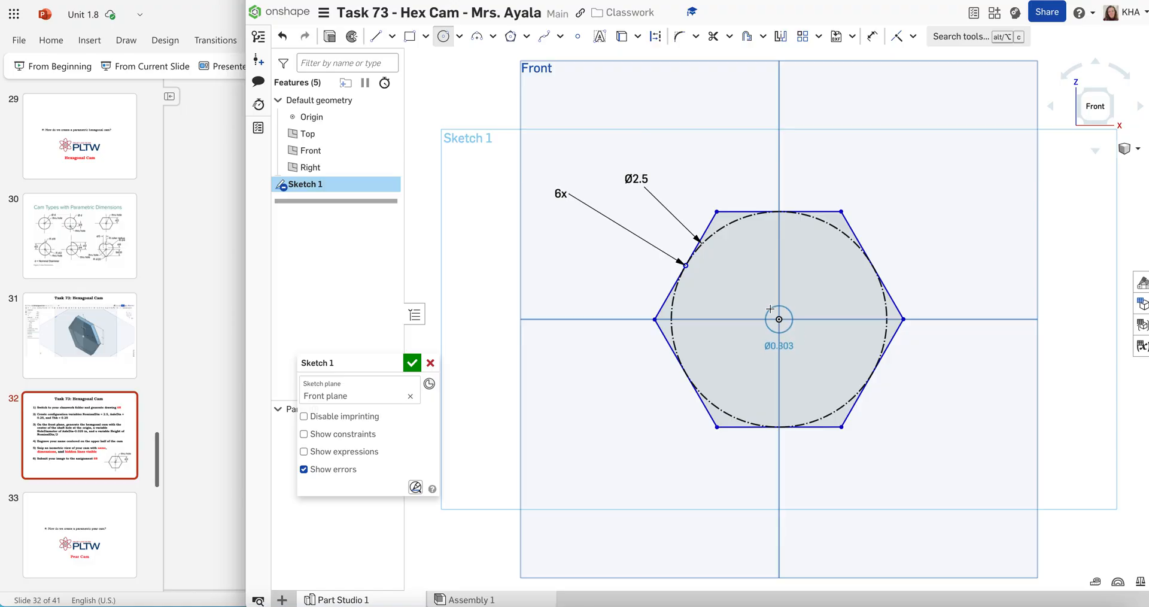
pyautogui.click(770, 308)
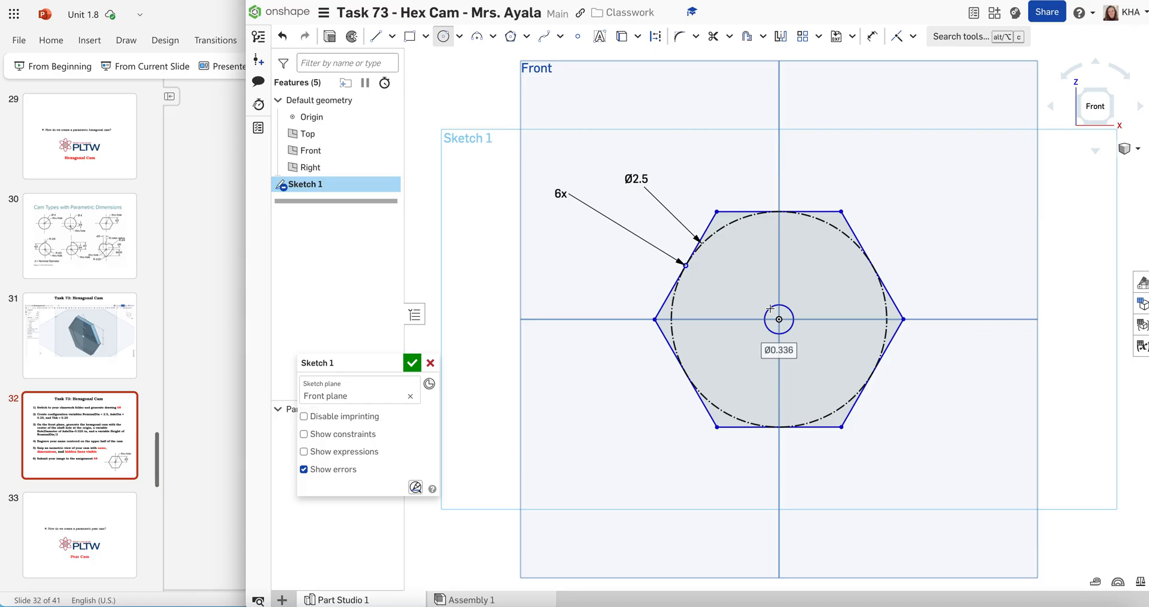
pyautogui.write('0.25')
pyautogui.press('Return')
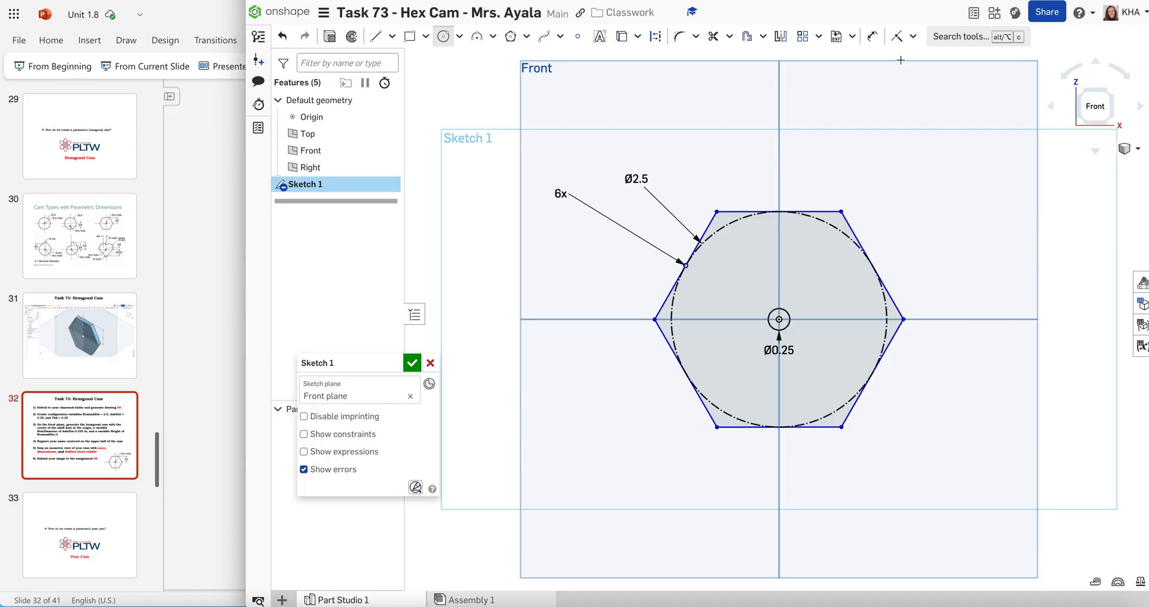
# Move the shaft hole's diameter dimension above the hexagon and finish the sketch
pyautogui.click(872, 36)
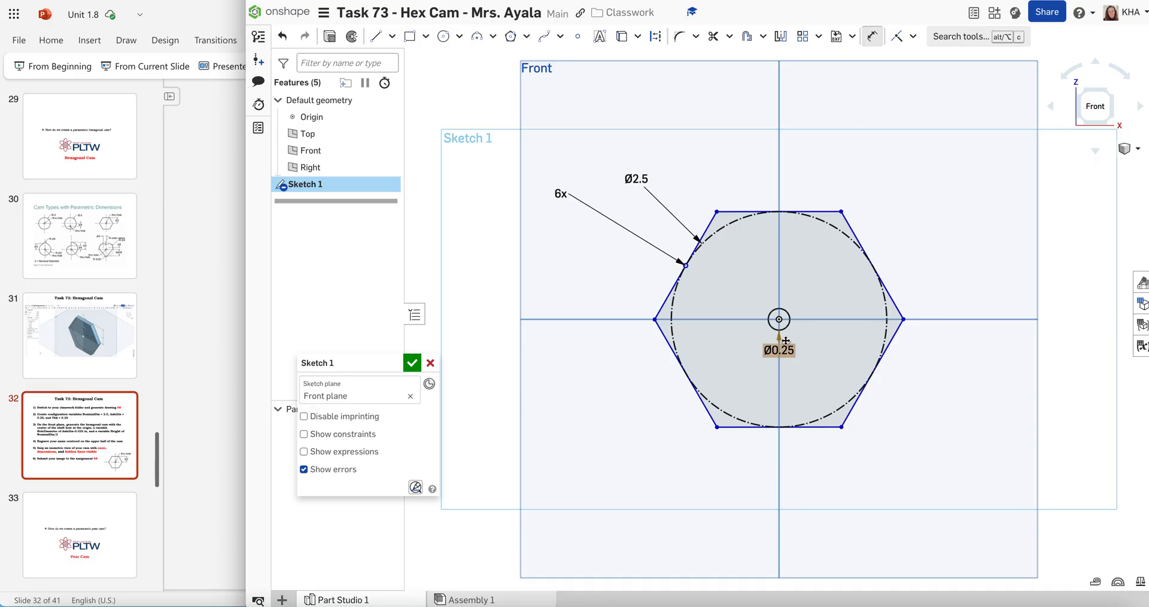
pyautogui.moveTo(779, 350); pyautogui.dragTo(726, 146)
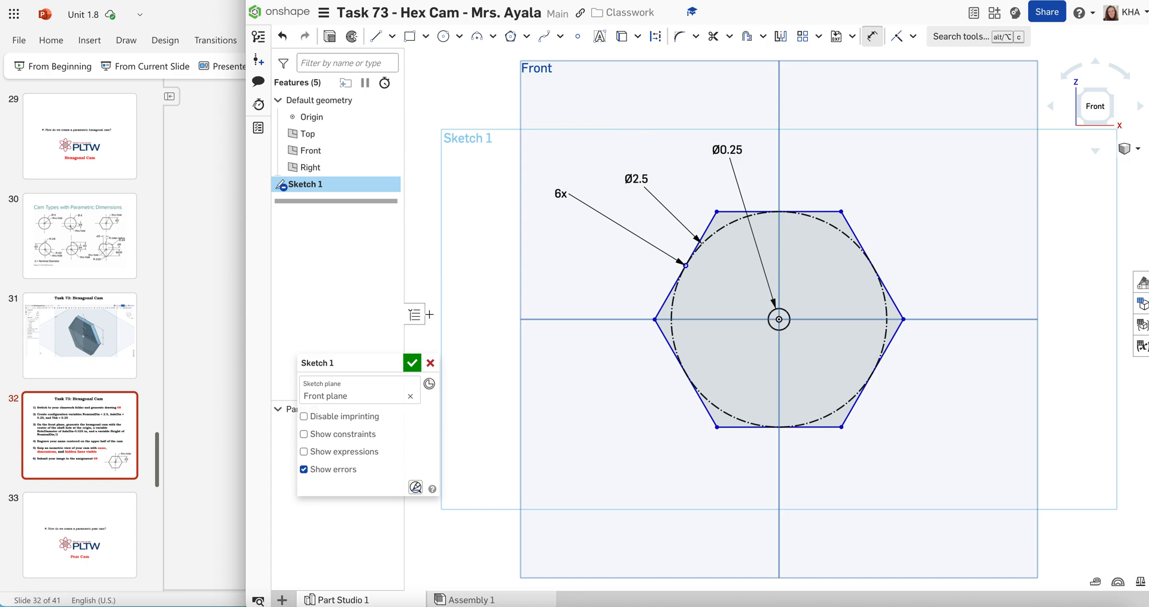
pyautogui.click(413, 361)
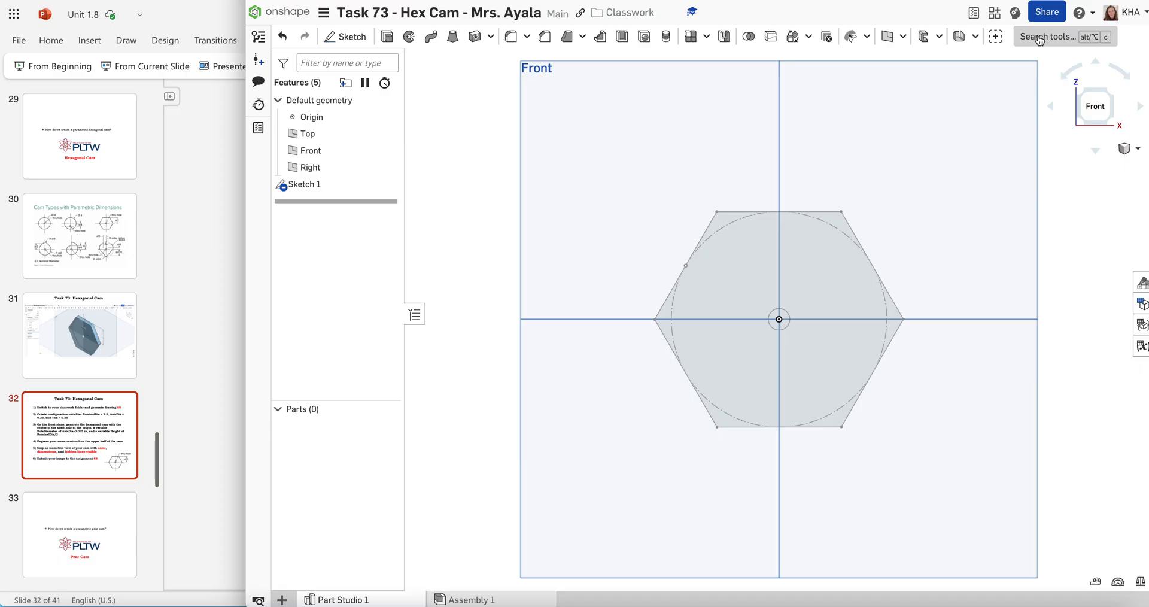
# Find the Variable tool and start a new variable in the Part Studio
pyautogui.click(1041, 38)
pyautogui.click(1041, 38)
pyautogui.click(1041, 38)
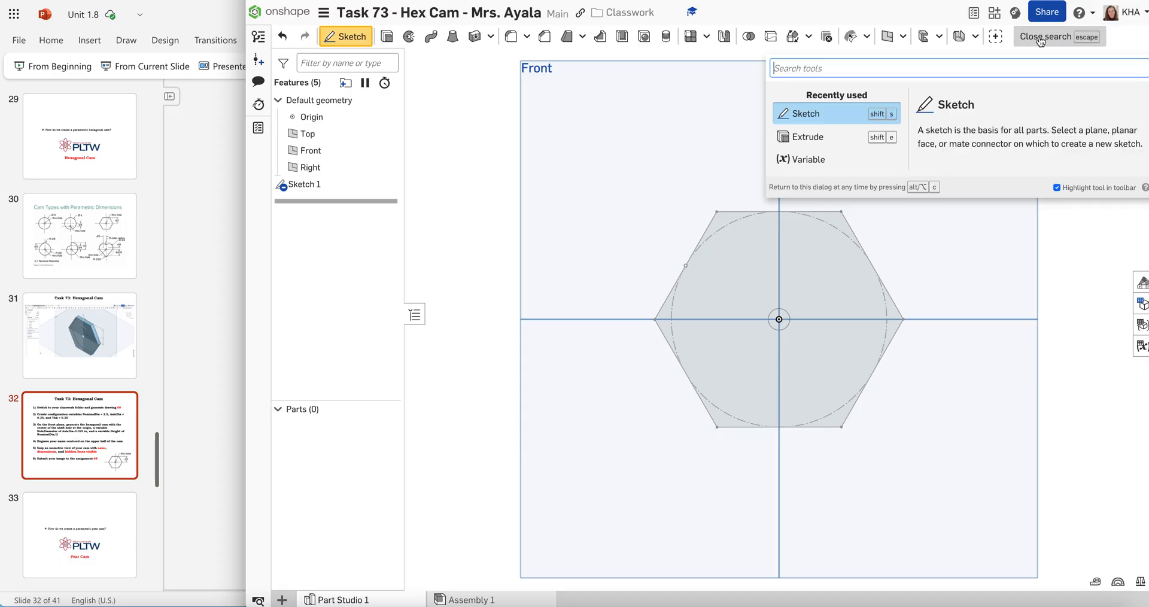
pyautogui.write('variab')
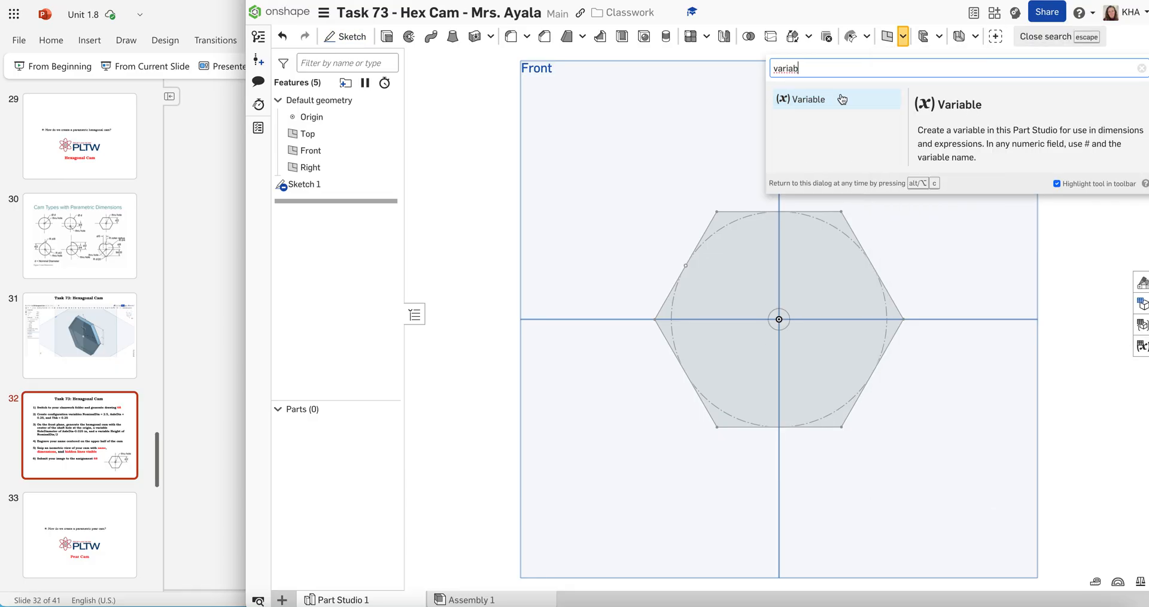
pyautogui.click(903, 40)
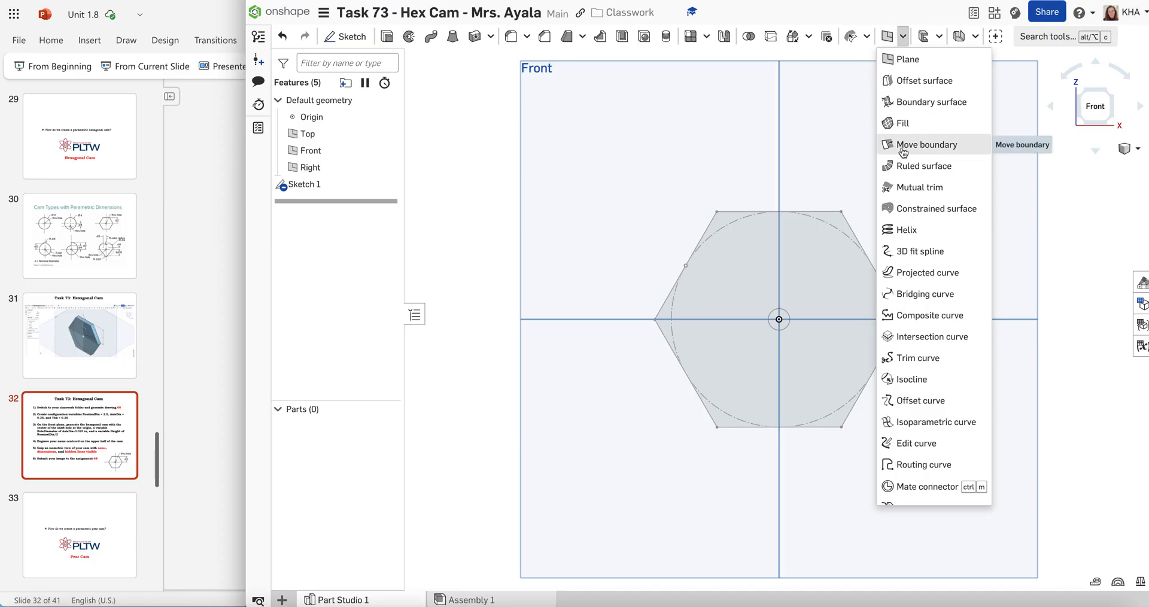
pyautogui.scroll(-2, 904, 147)
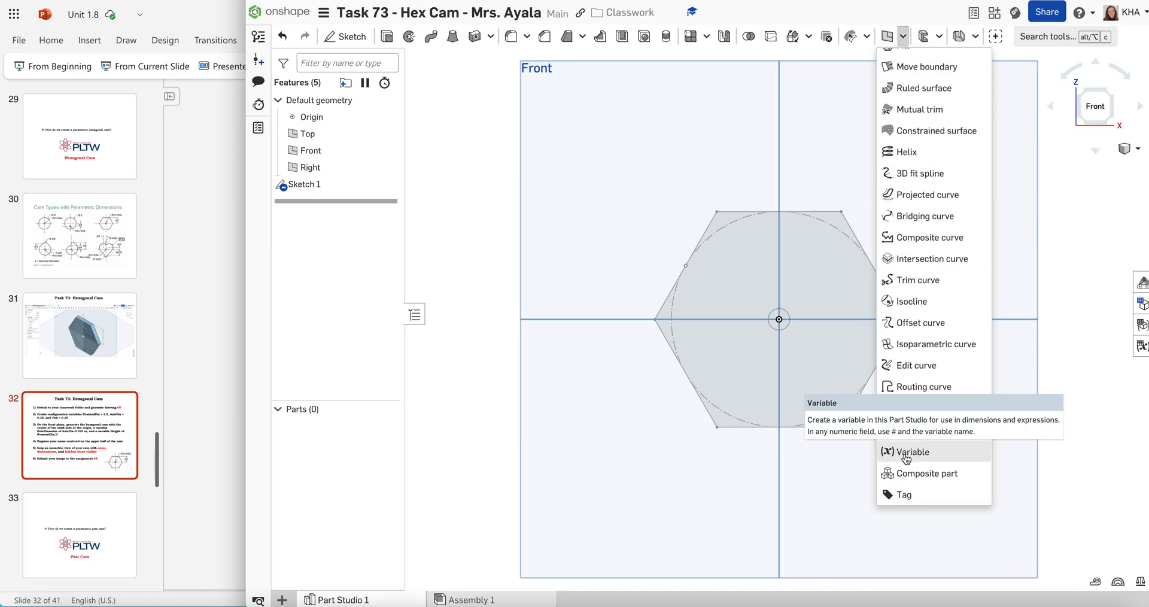
pyautogui.click(891, 452)
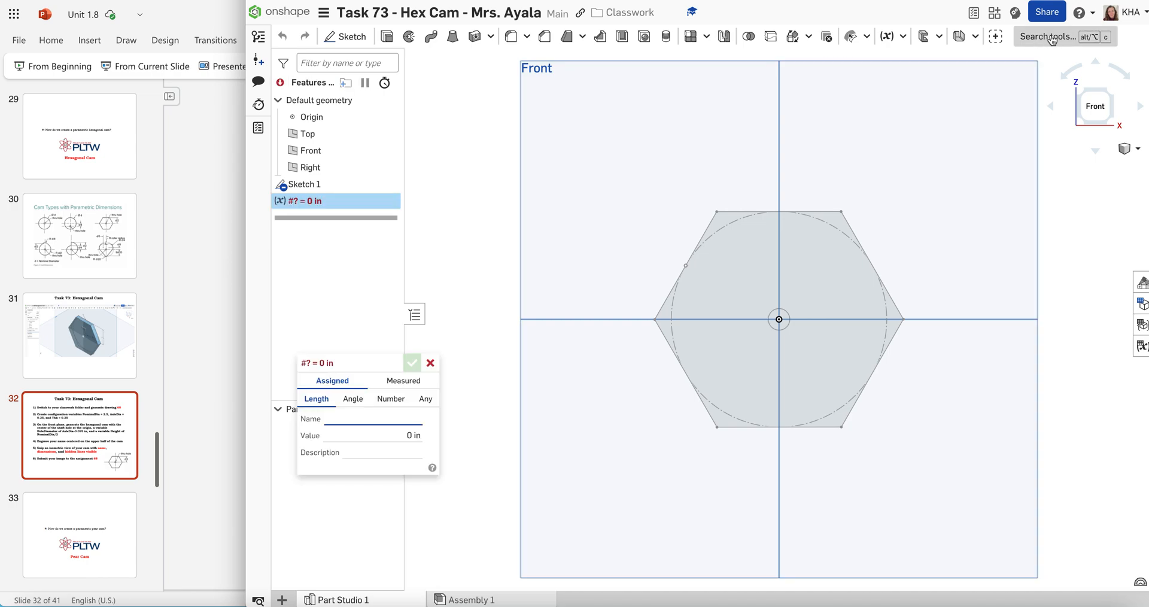
pyautogui.click(903, 38)
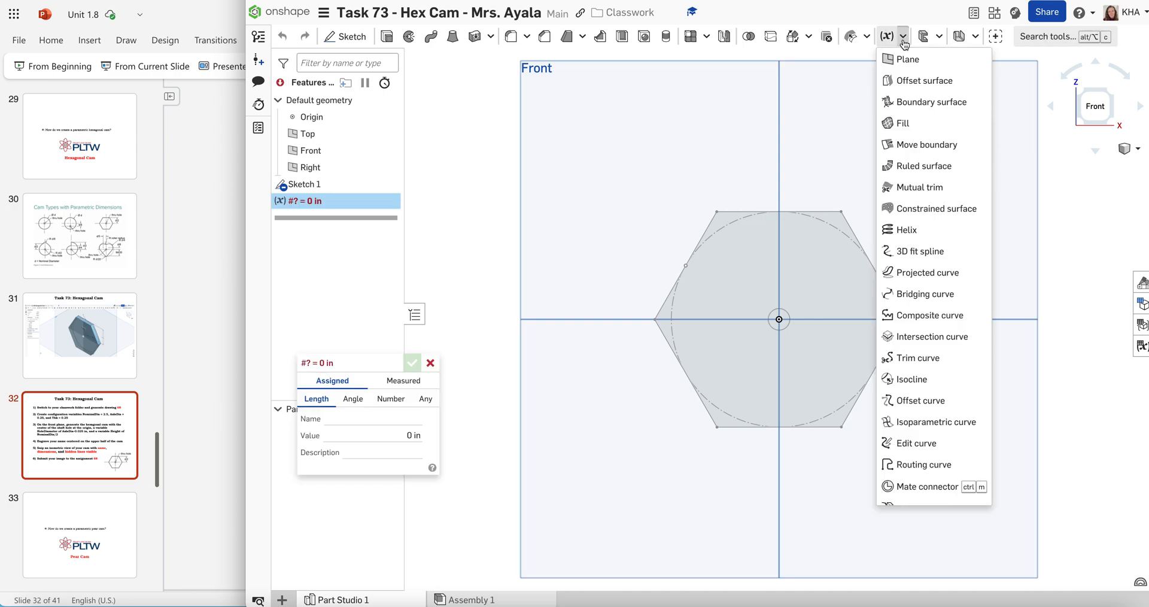
pyautogui.click(904, 37)
pyautogui.click(903, 37)
pyautogui.click(904, 38)
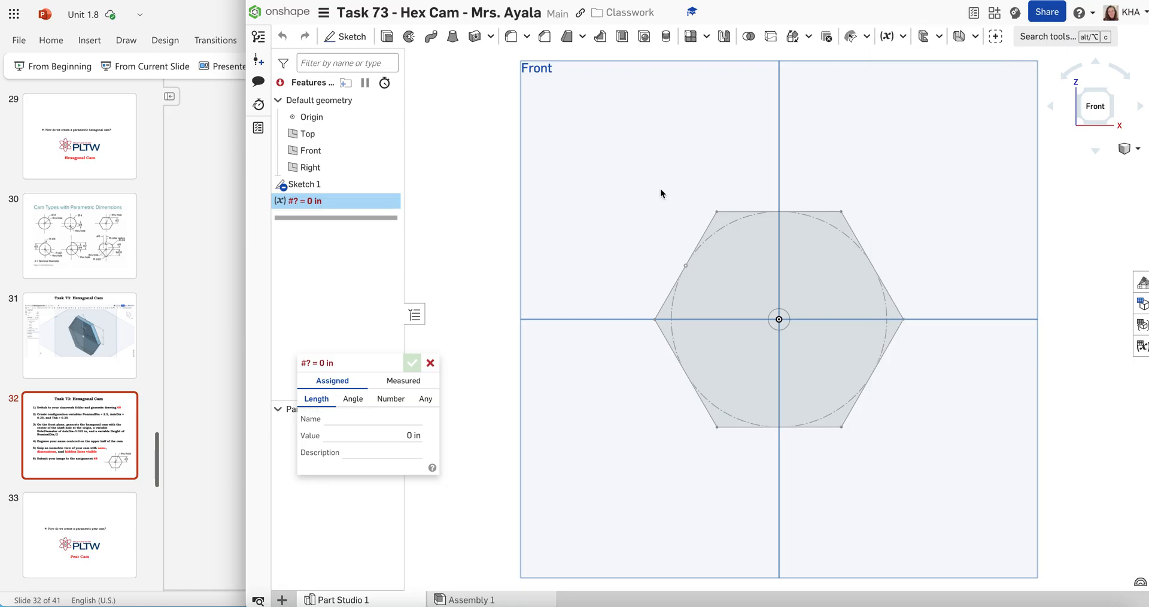
# Name the new length variable Height and set its value to 1.25 in
pyautogui.moveTo(367, 358)
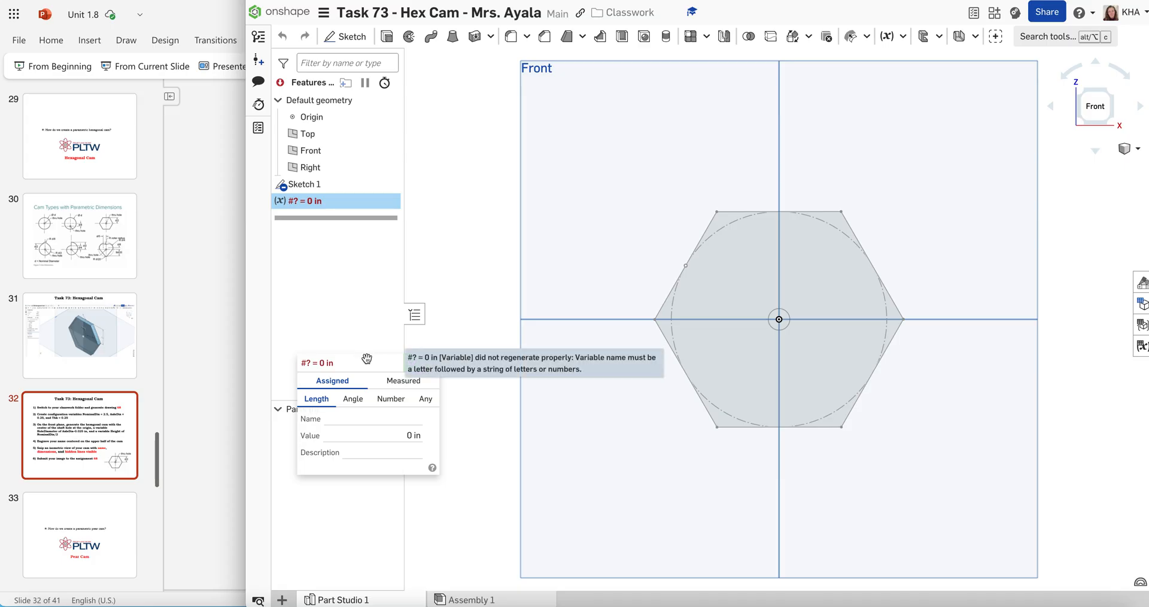
pyautogui.moveTo(366, 358); pyautogui.dragTo(398, 247)
pyautogui.click(368, 308)
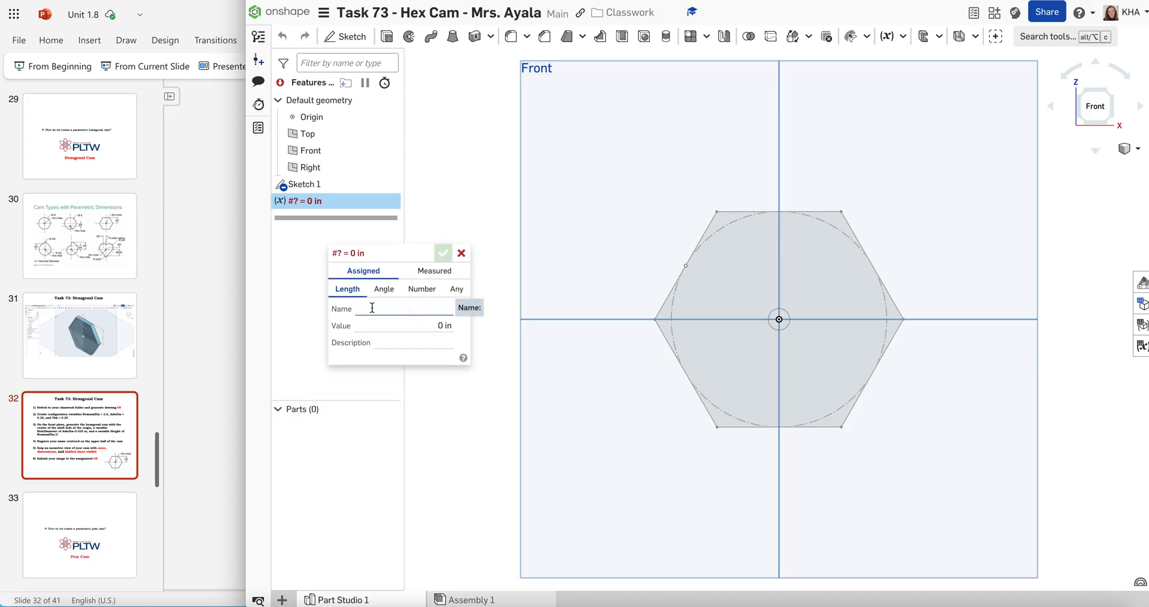
pyautogui.write('Height')
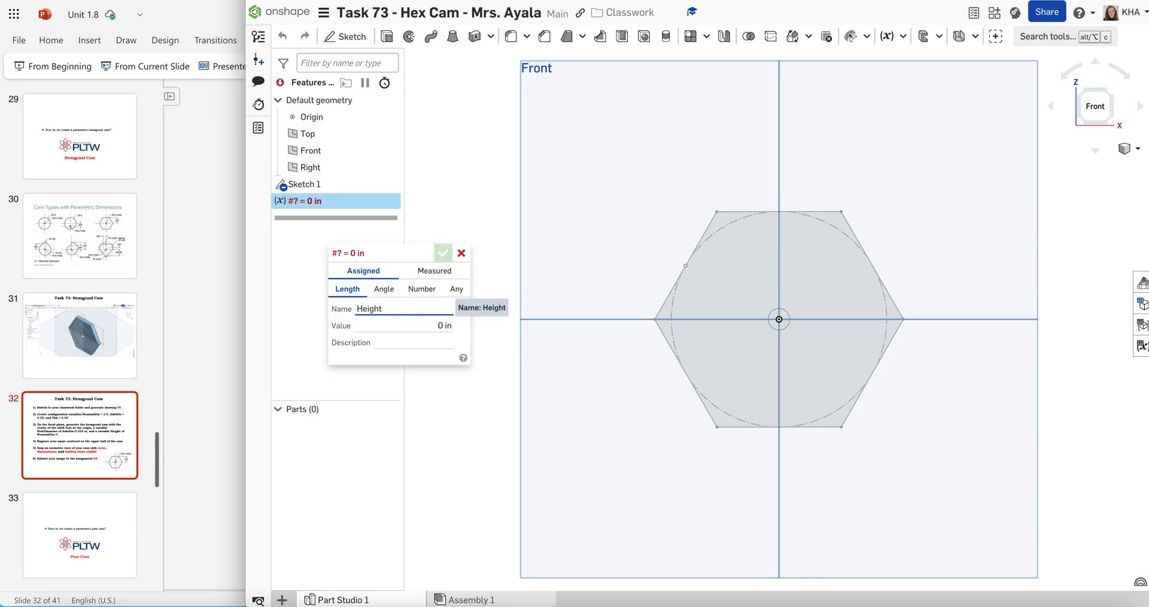
pyautogui.click(411, 325)
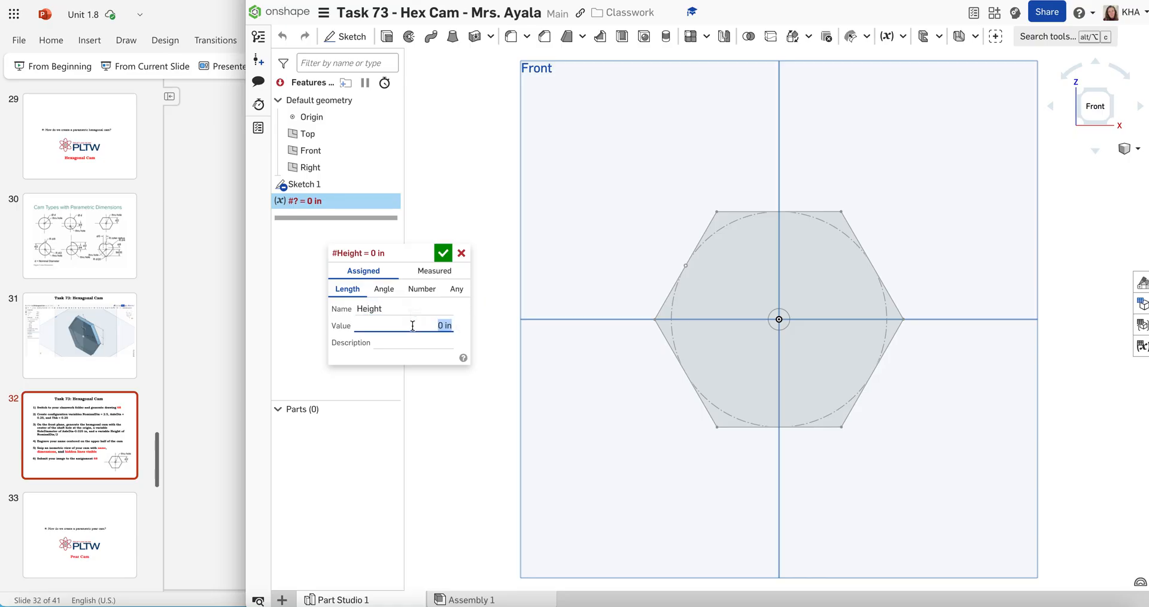
pyautogui.write('1.25')
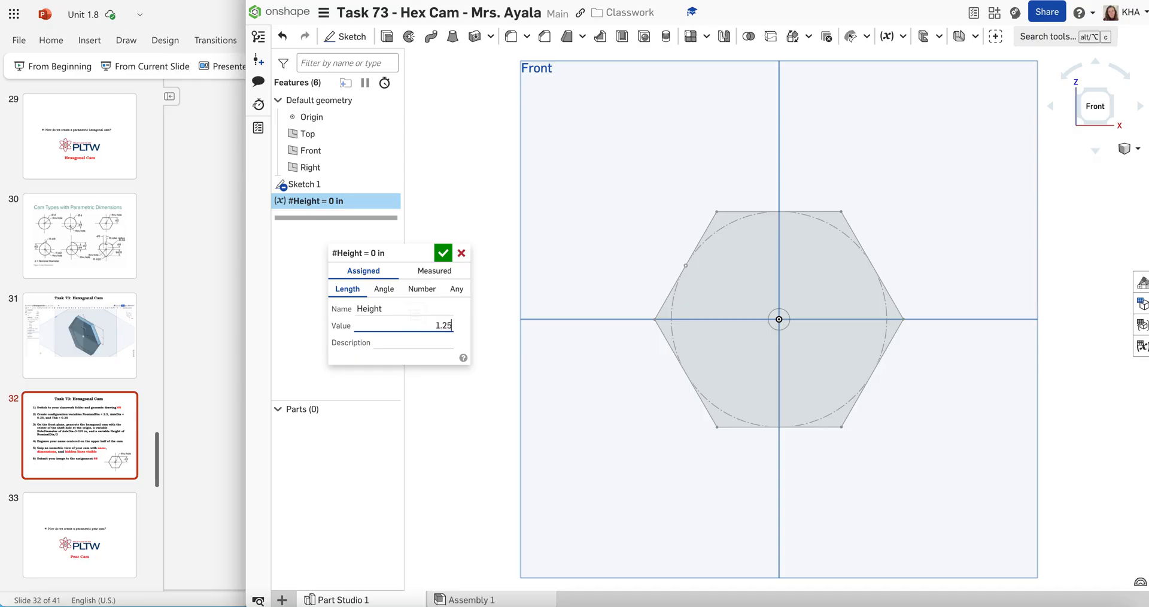
pyautogui.write('in')
pyautogui.press('Return')
pyautogui.click(442, 252)
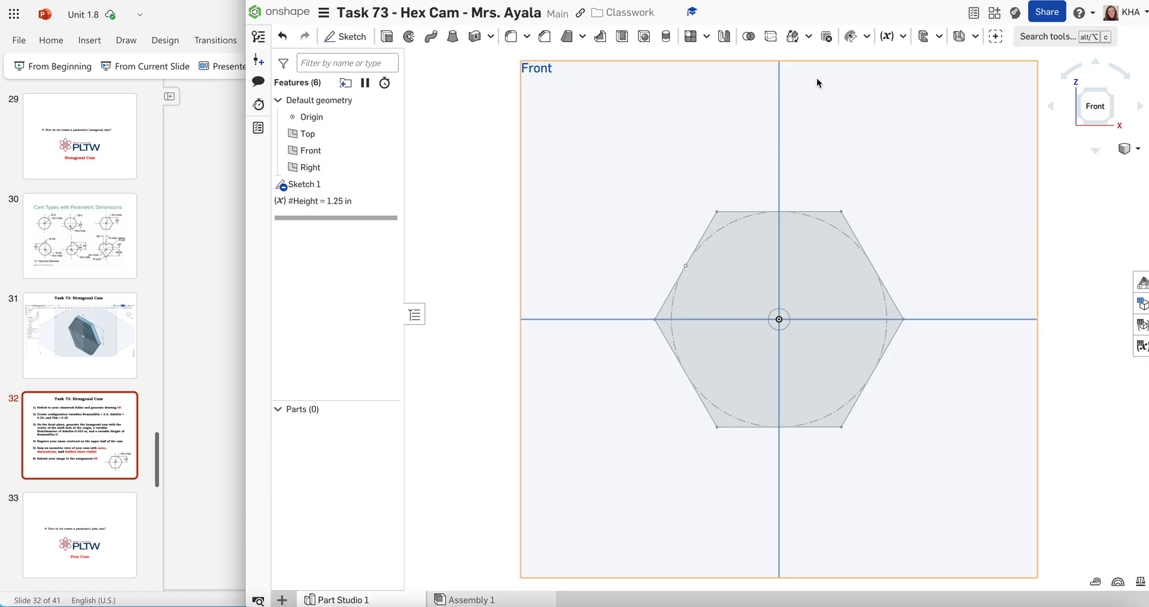
# Create a second length variable named AxleHole with a value of 0.25 in
pyautogui.click(886, 36)
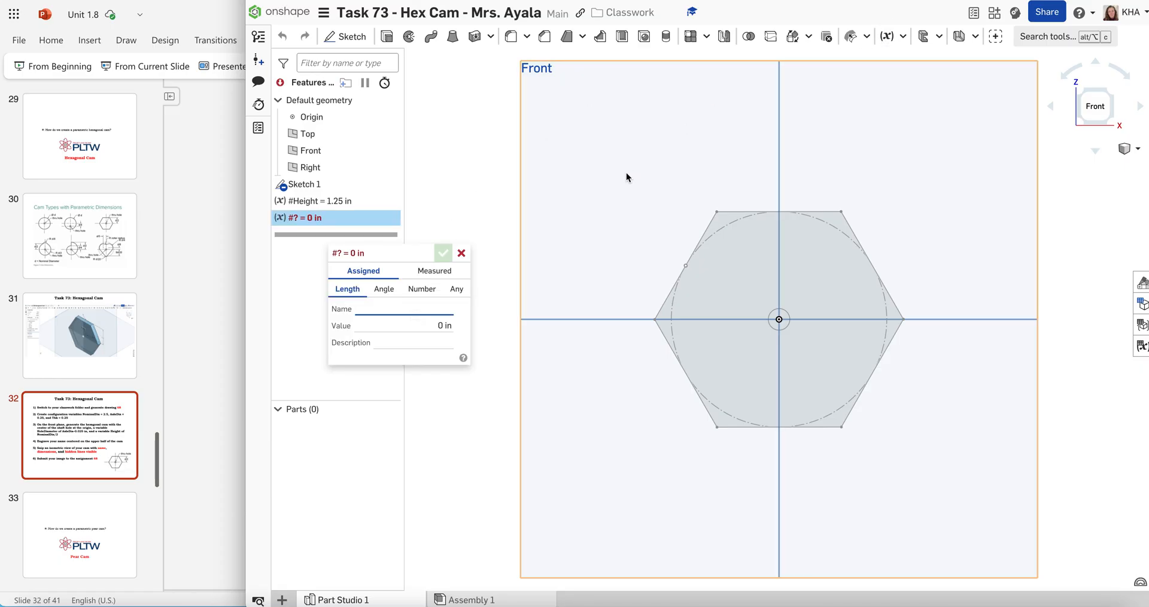
pyautogui.write('AxleHole')
pyautogui.click(431, 325)
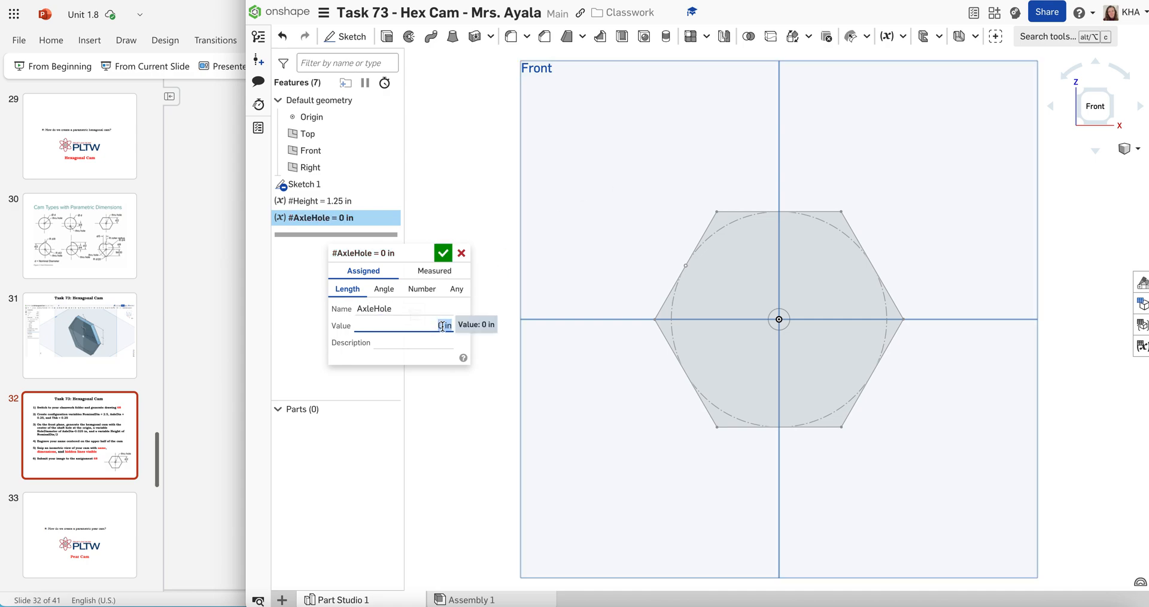
pyautogui.write('0.25')
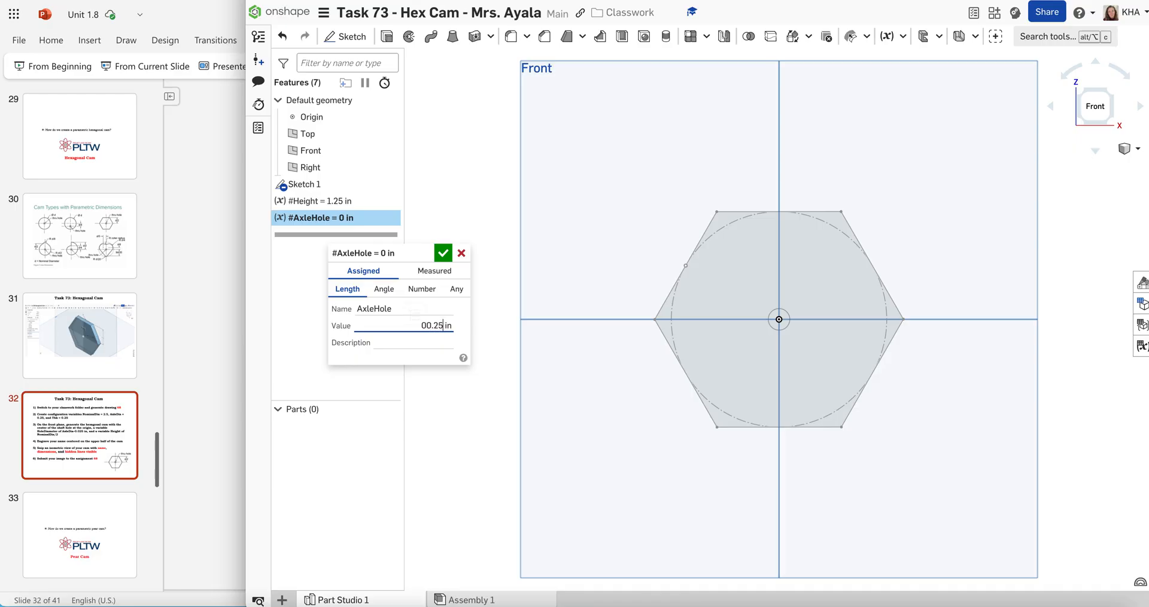
pyautogui.click(426, 327)
pyautogui.press('BackSpace')
pyautogui.press('Return')
pyautogui.click(441, 254)
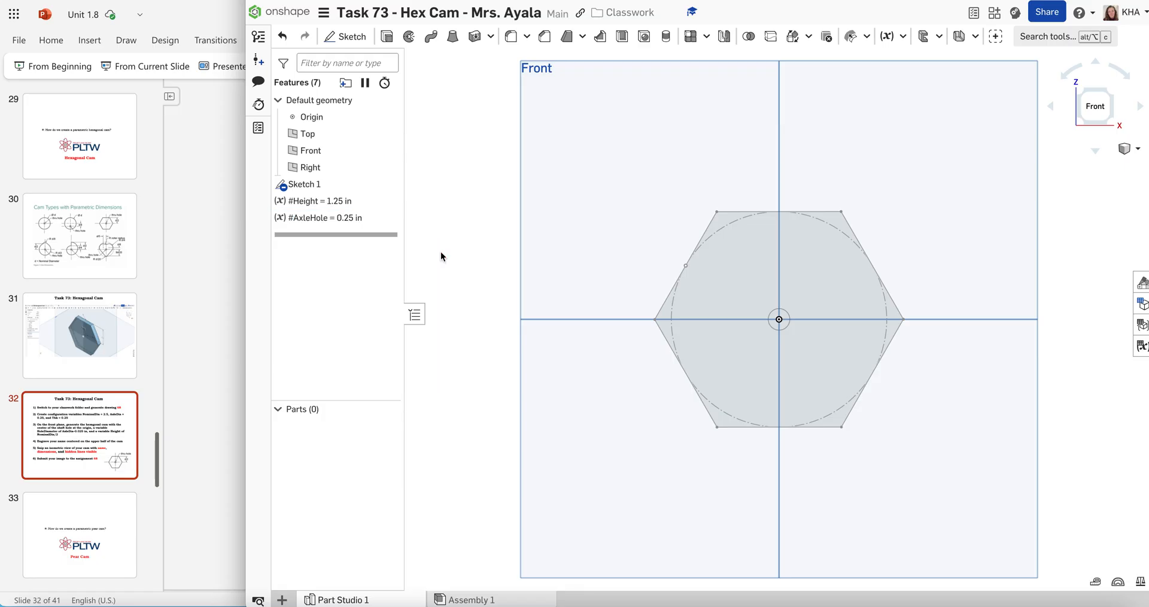
# Create a third length variable named Thickness with a value of 0.25 in
pyautogui.click(886, 36)
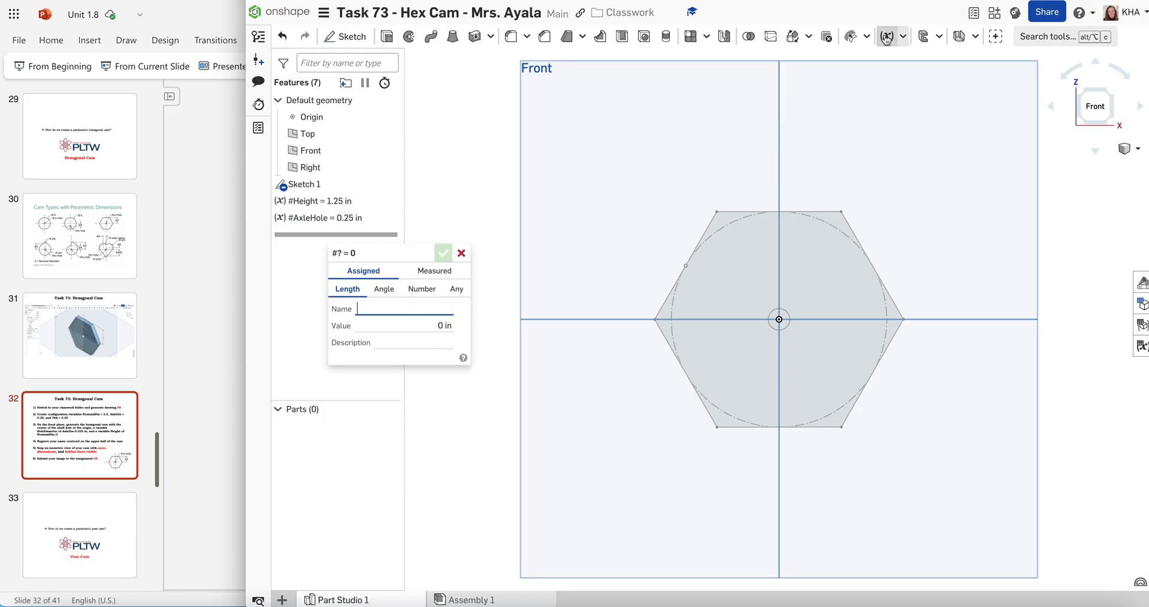
pyautogui.write('Thic')
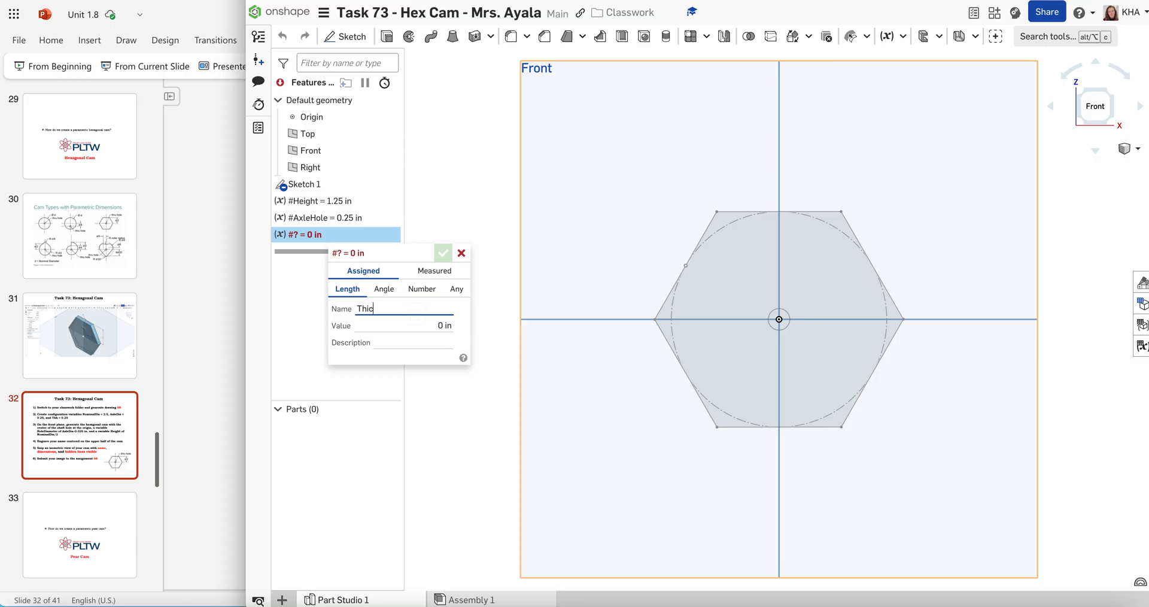
pyautogui.press('BackSpace')
pyautogui.write('ckness')
pyautogui.press('Tab')
pyautogui.write('0.25')
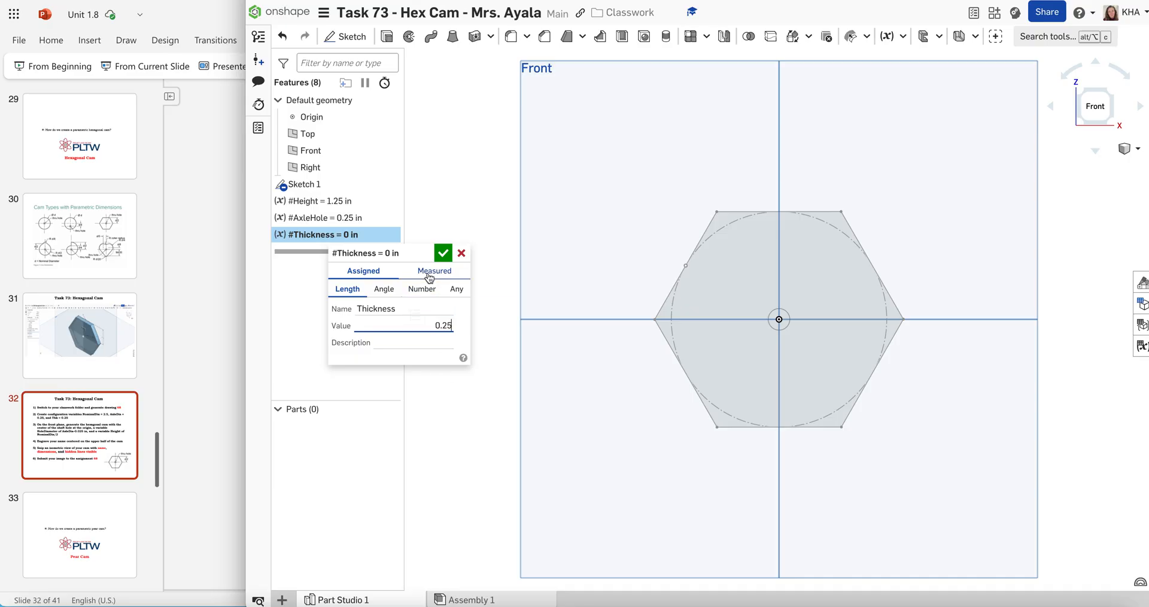
pyautogui.click(443, 254)
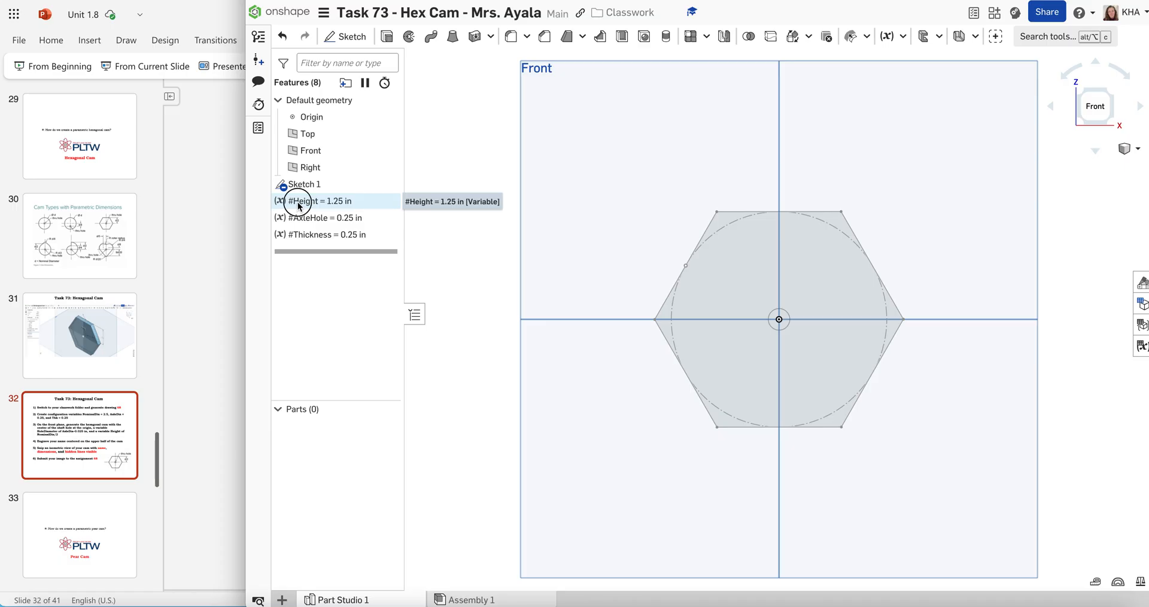
# Reorder the feature list so the Height, AxleHole and Thickness variables come before Sketch 1
pyautogui.moveTo(297, 202); pyautogui.dragTo(295, 182)
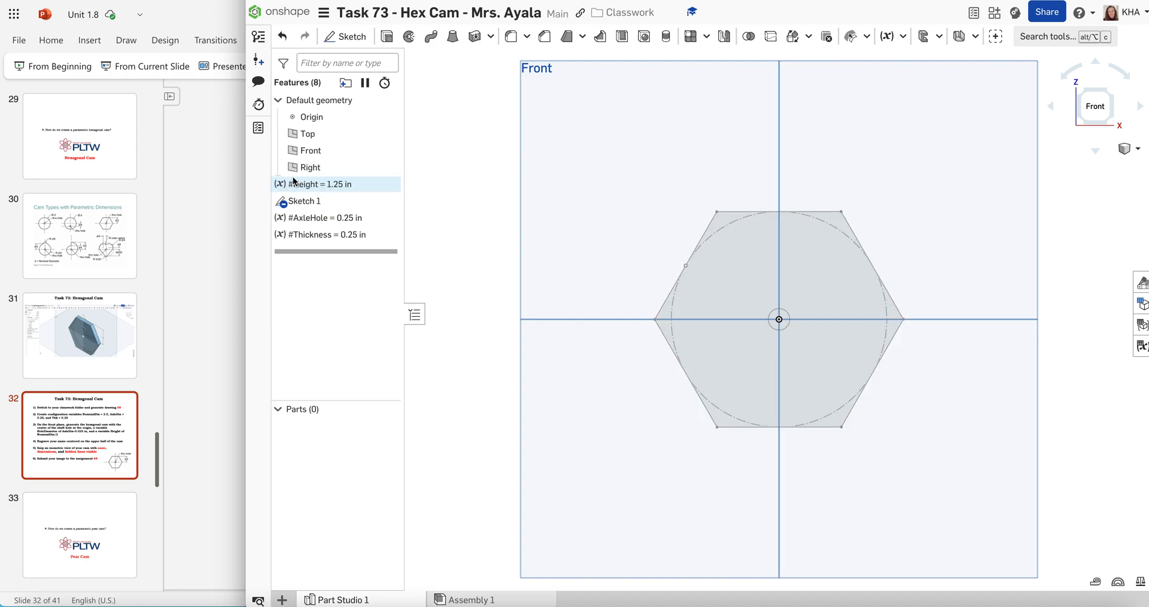
pyautogui.click(299, 219)
pyautogui.moveTo(300, 219)
pyautogui.mouseDown()
pyautogui.moveTo(298, 201)
pyautogui.moveTo(296, 233)
pyautogui.moveTo(295, 212)
pyautogui.mouseUp()
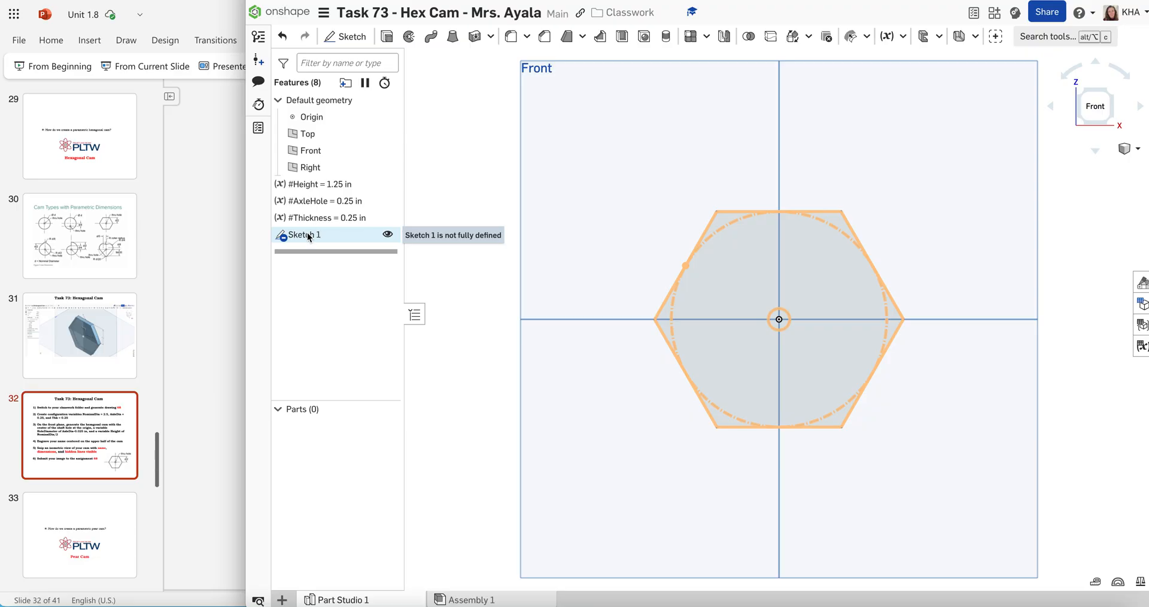
# Edit Sketch 1 and link the diameter of the hexagon's construction circle to the variable #Height
pyautogui.doubleClick(307, 235)
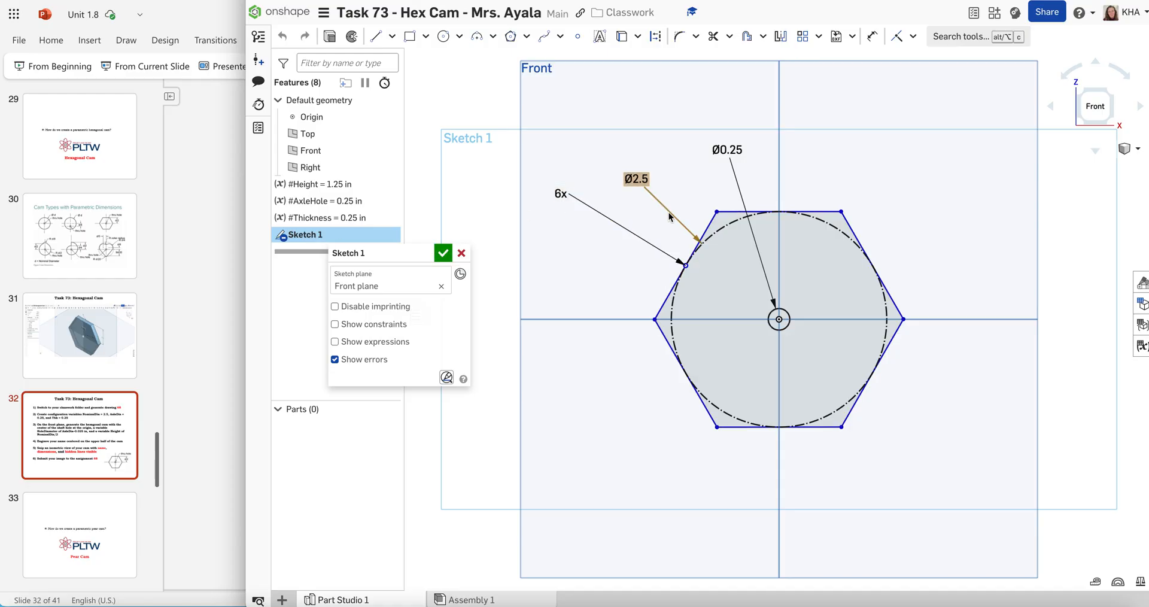
pyautogui.doubleClick(639, 179)
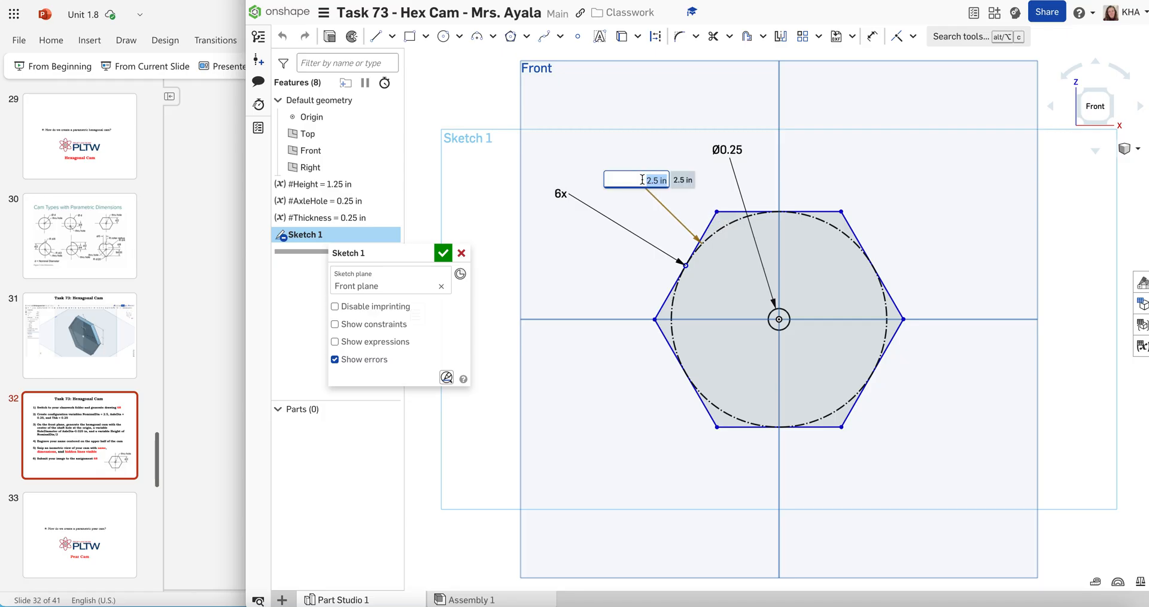
pyautogui.write('#')
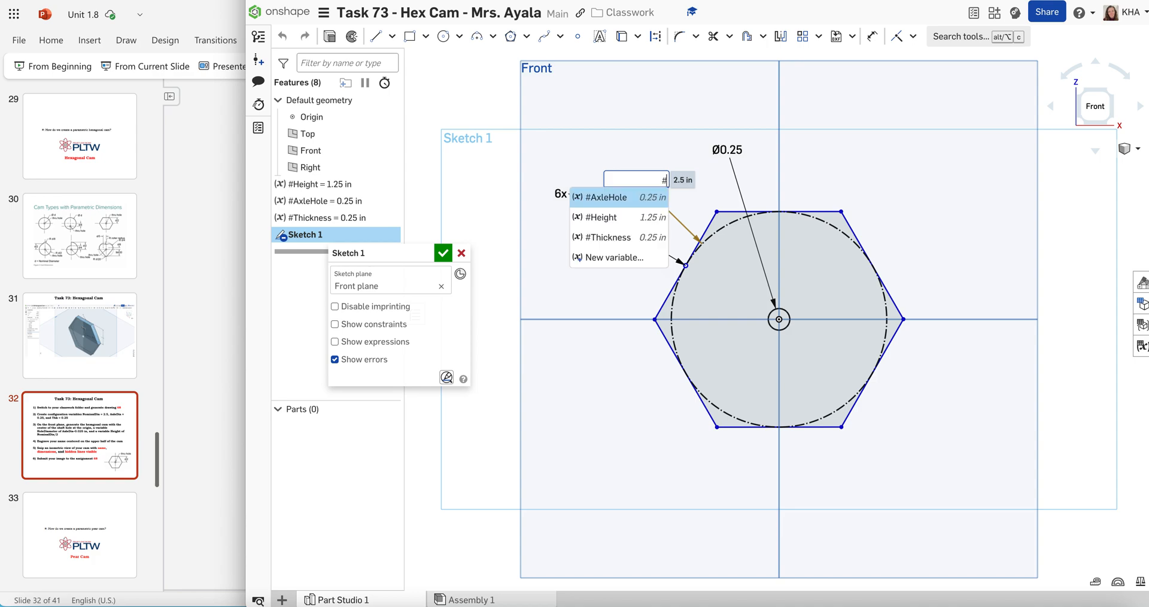
pyautogui.click(612, 216)
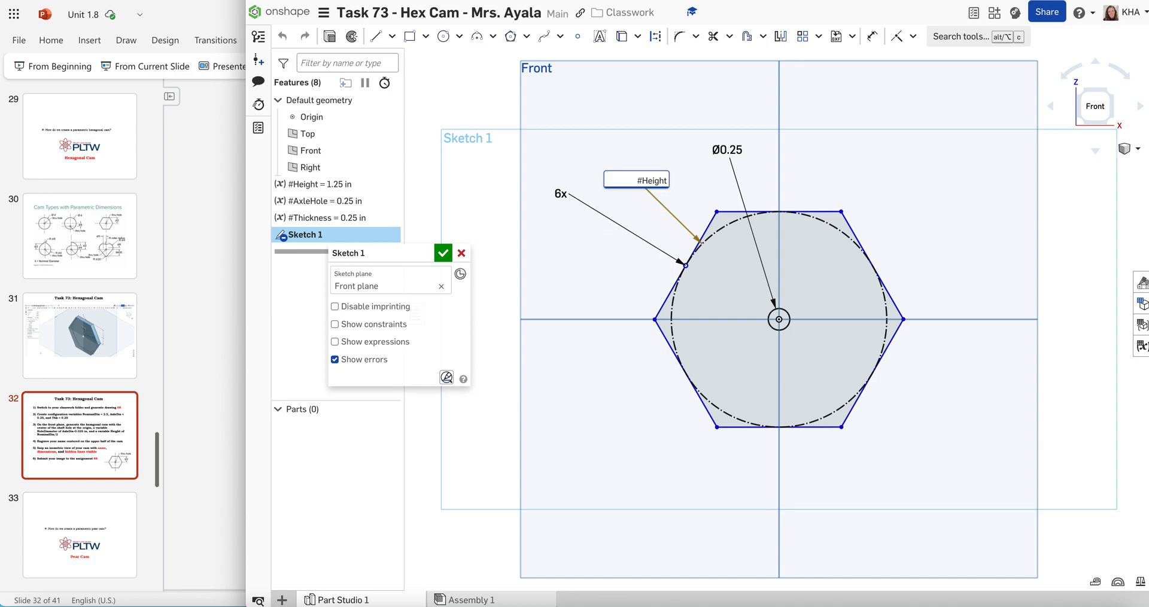
pyautogui.press('Return')
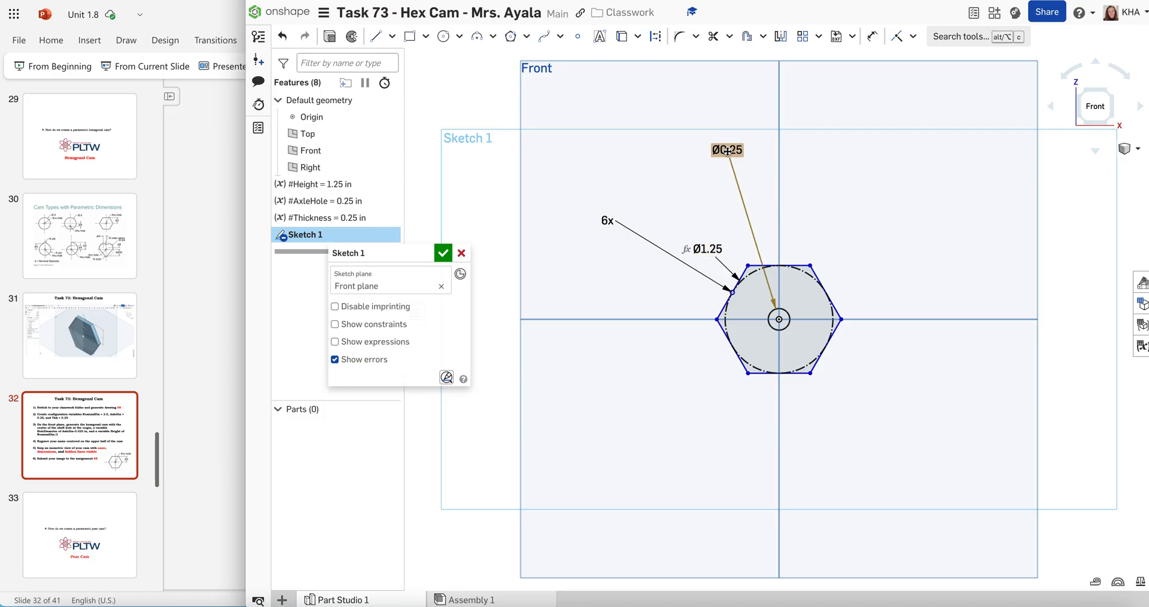
# Extend the construction circle's diameter expression to #Height*2
pyautogui.doubleClick(724, 250)
pyautogui.click(738, 250)
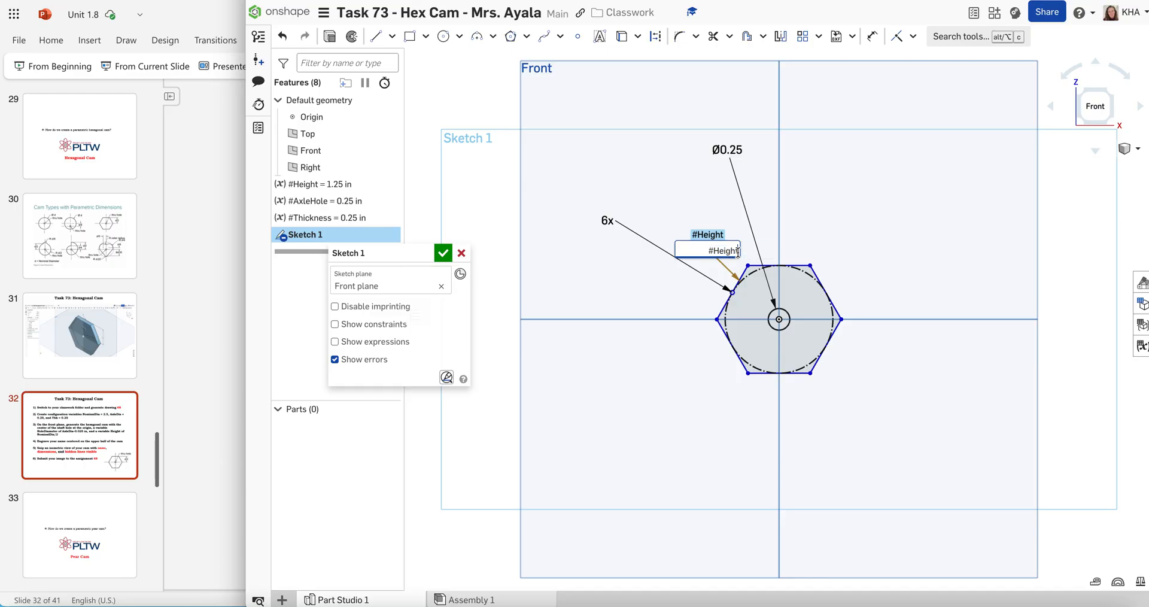
pyautogui.write('*2')
pyautogui.press('Return')
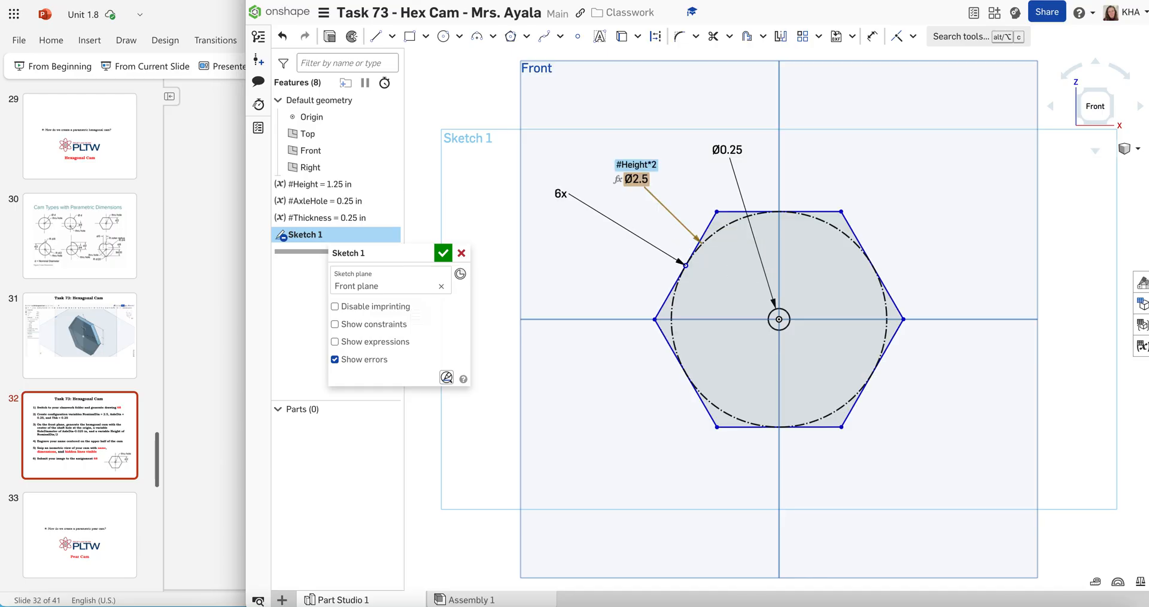
# Link the shaft hole's diameter to the variable #AxleHole and finish the sketch
pyautogui.doubleClick(726, 150)
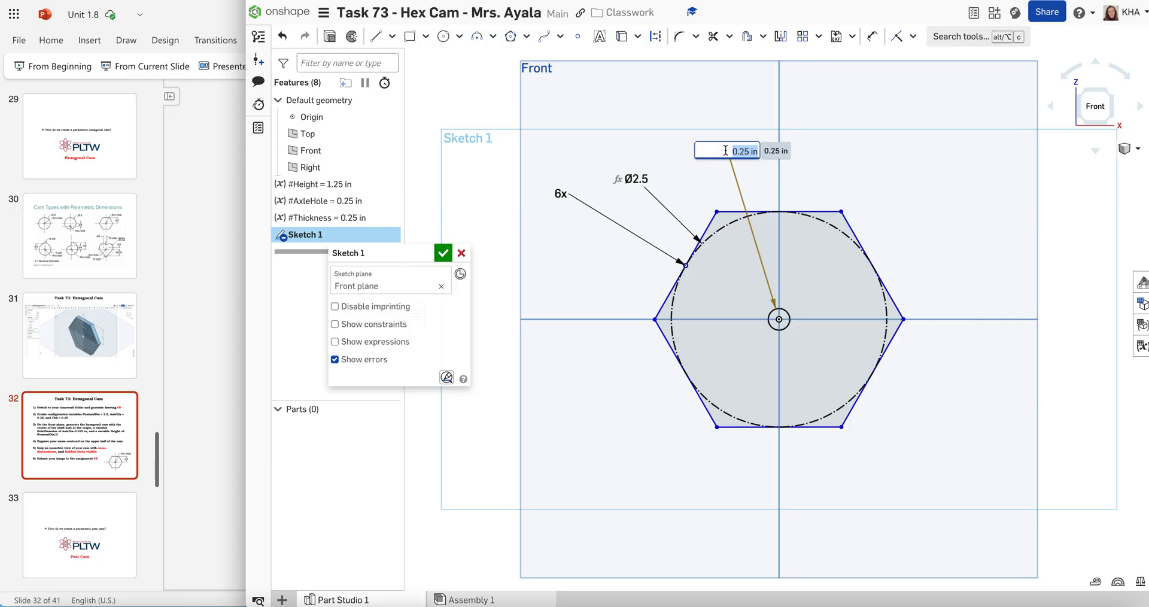
pyautogui.write('#')
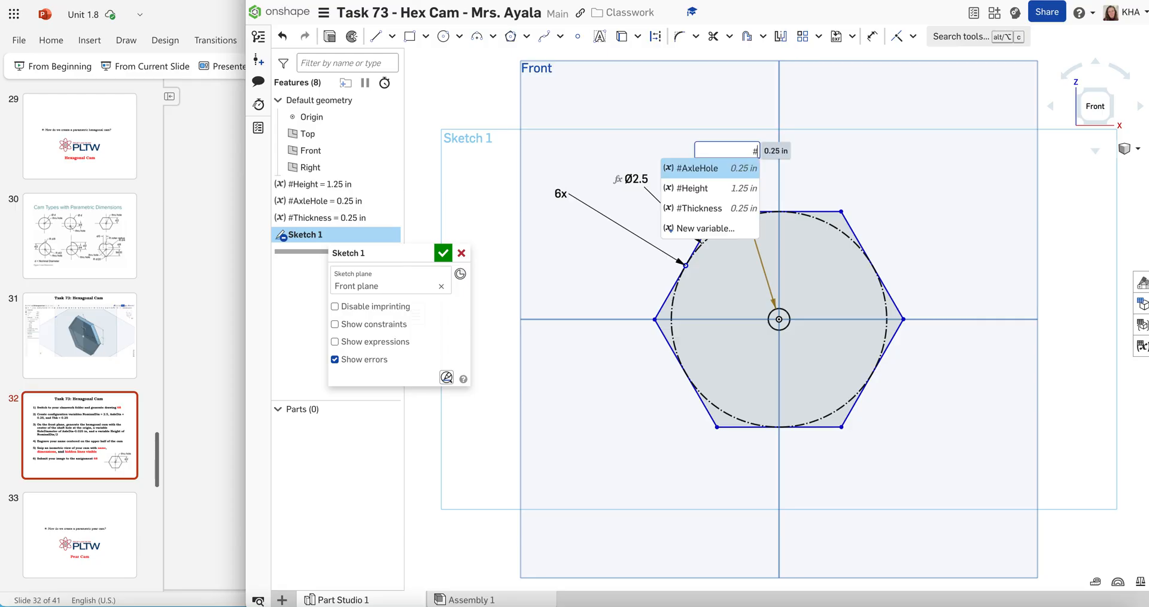
pyautogui.click(689, 170)
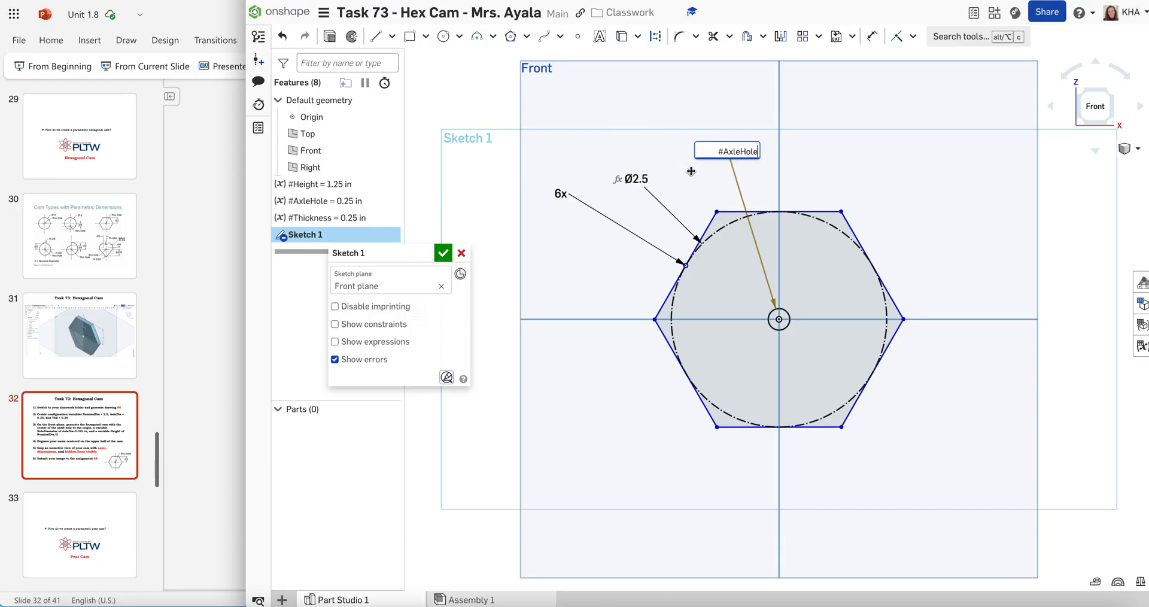
pyautogui.press('Return')
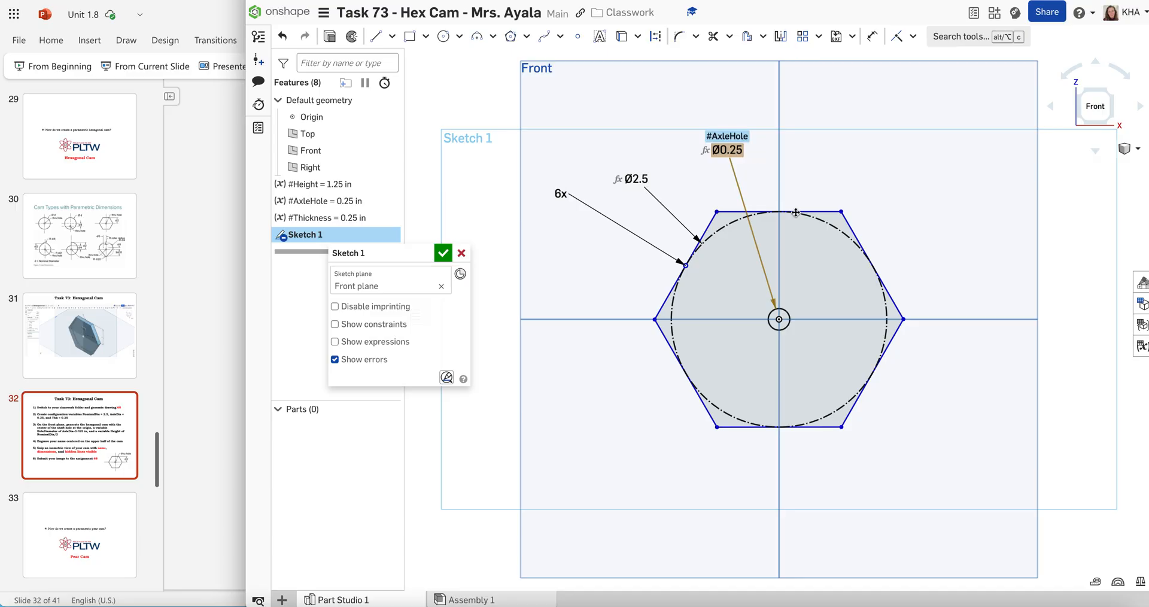
pyautogui.click(860, 159)
pyautogui.click(444, 253)
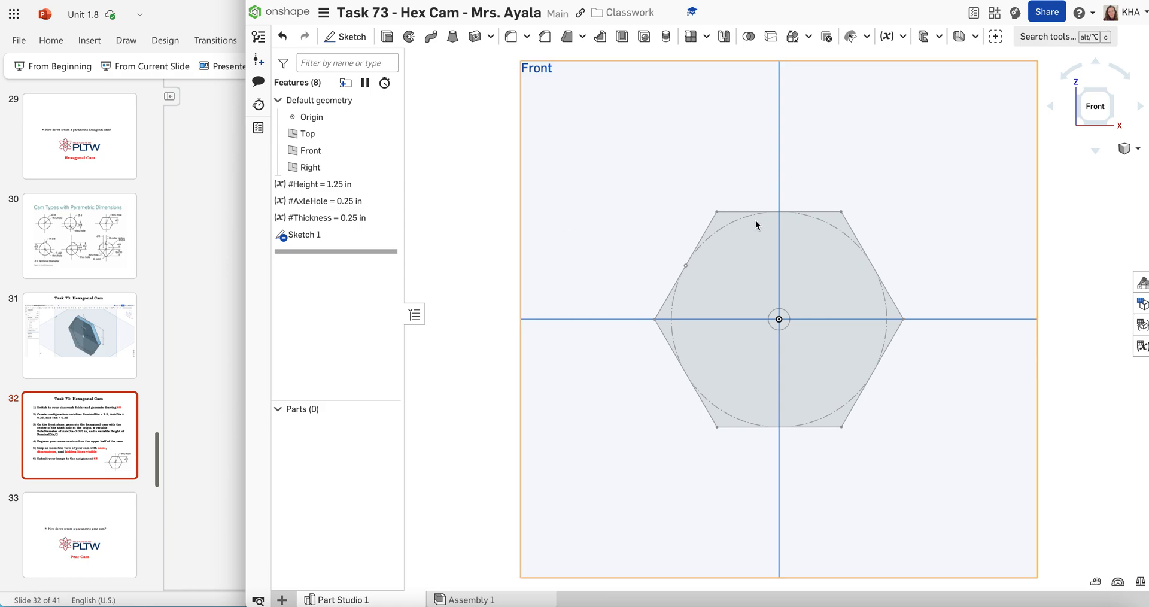
# Add a length configuration variable named NominalDia to the Part Studio with a default of 2.5 in
pyautogui.click(1142, 304)
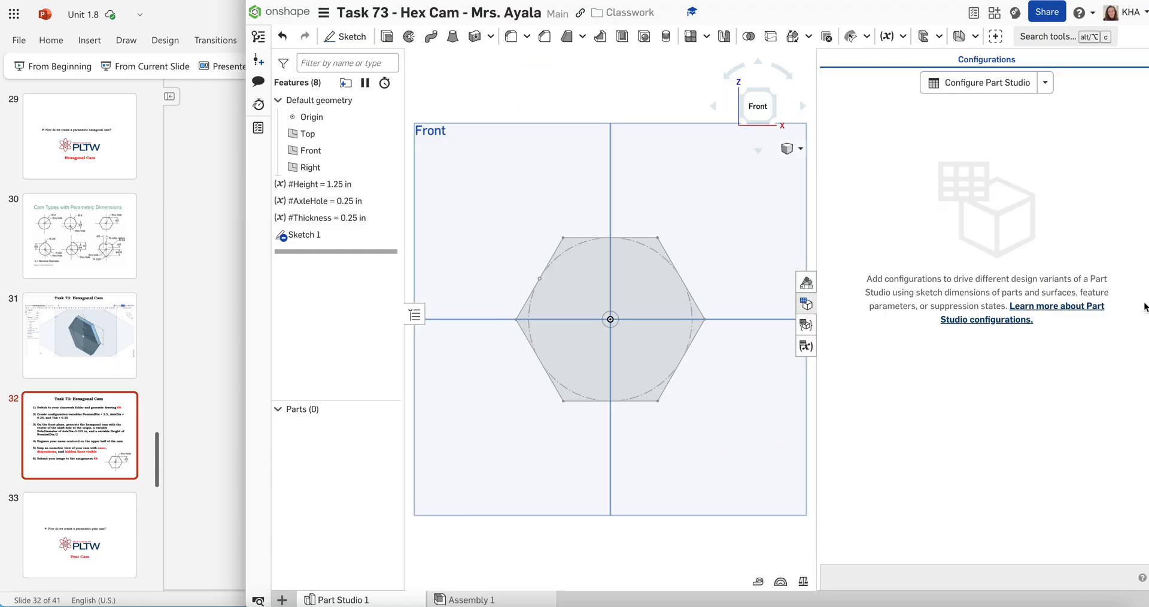
pyautogui.click(1046, 85)
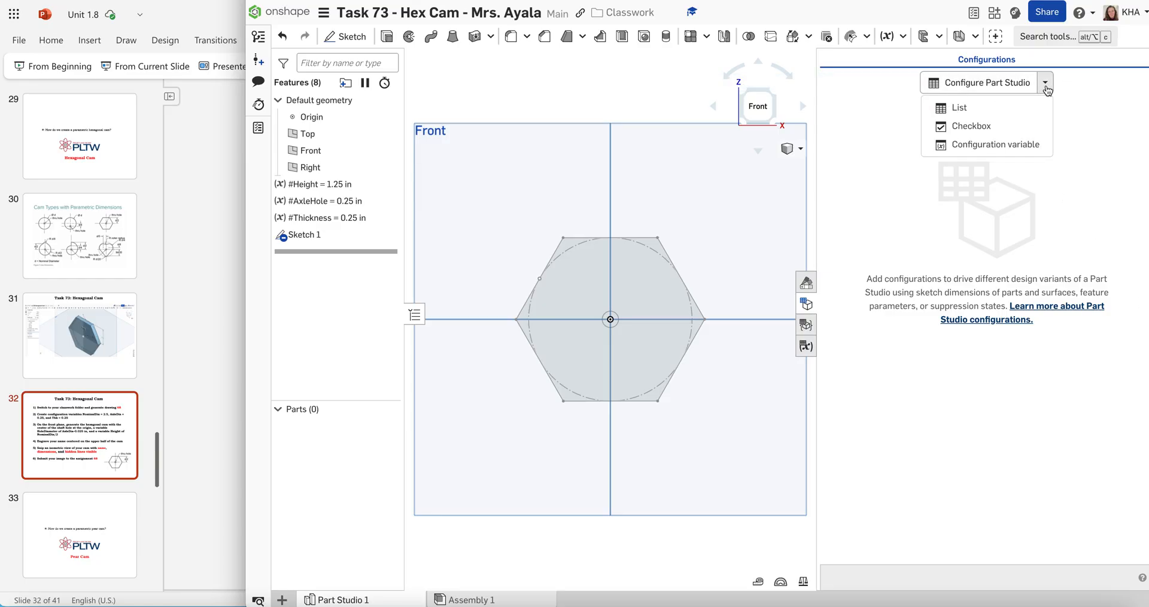
pyautogui.click(1028, 145)
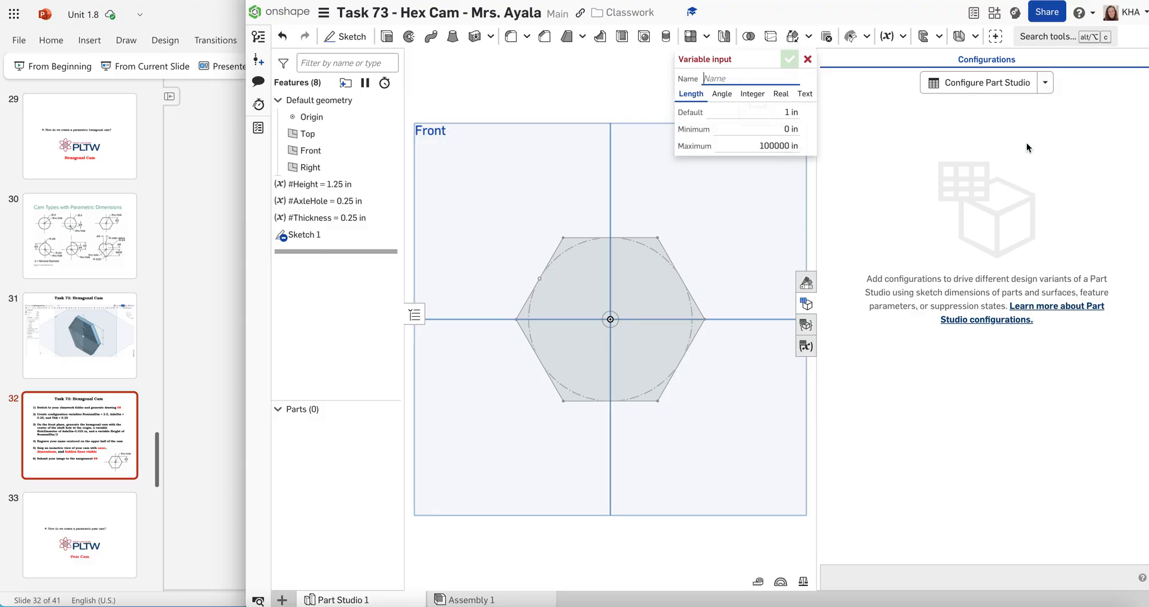
pyautogui.write('NominalDia')
pyautogui.click(781, 110)
pyautogui.write('2.5')
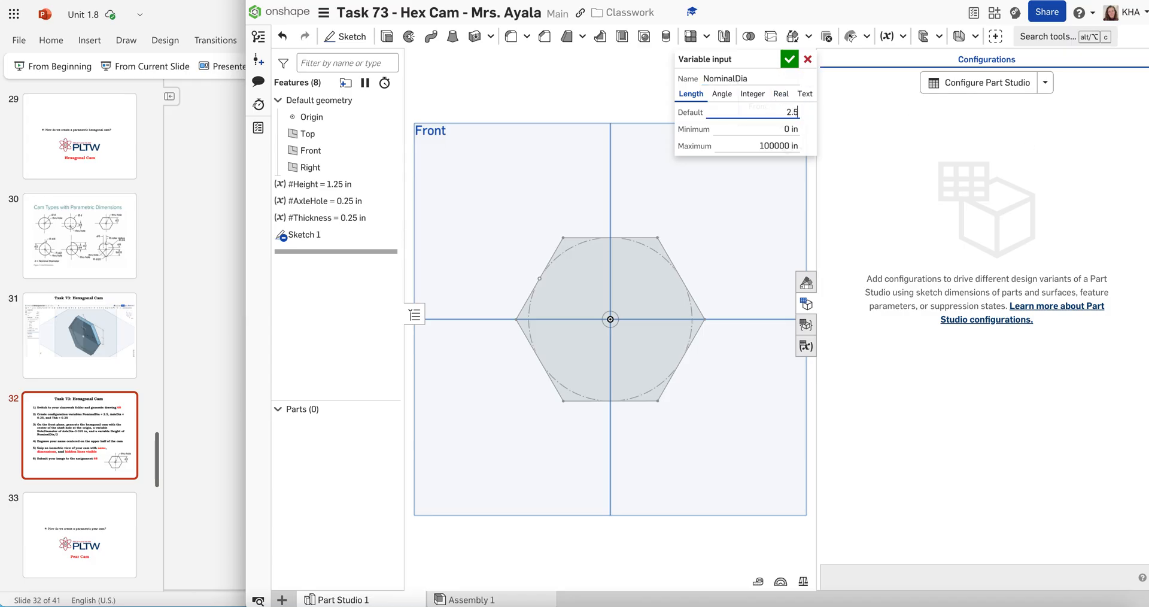
pyautogui.write('in')
pyautogui.click(789, 59)
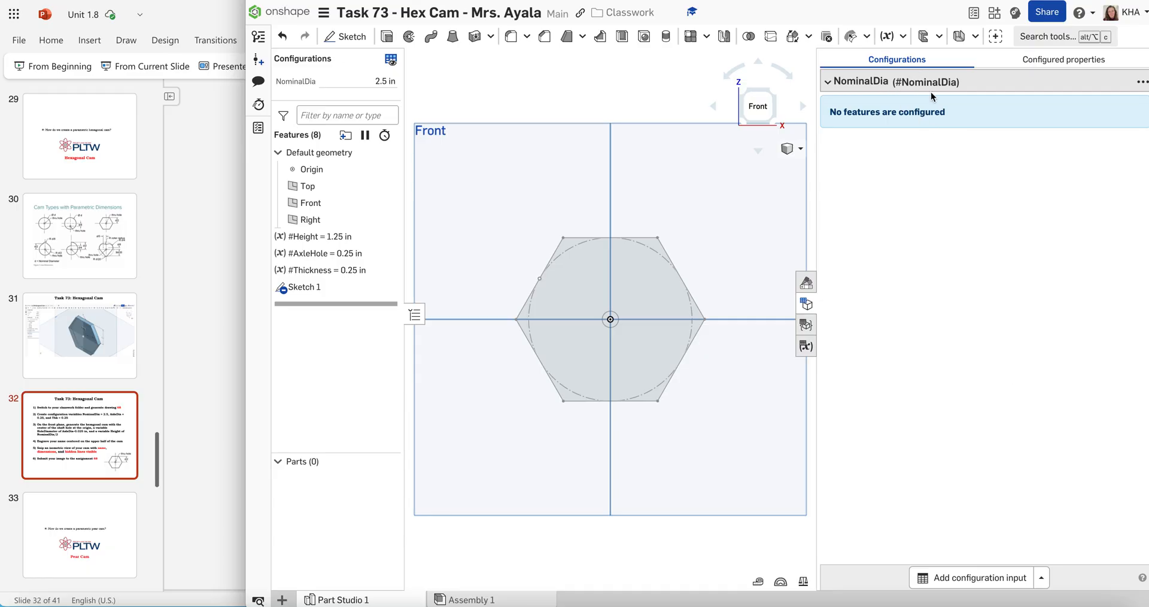
# Add a second length configuration variable named AxleDia with a default of 0.25 in
pyautogui.click(1042, 581)
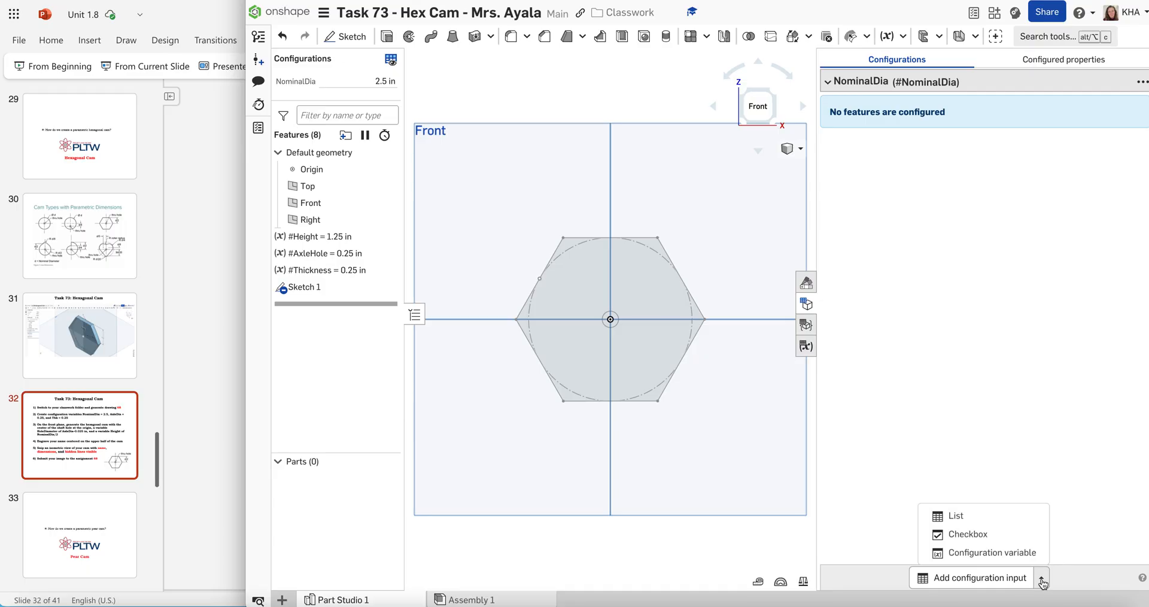
pyautogui.click(1042, 581)
pyautogui.click(1042, 581)
pyautogui.click(1016, 554)
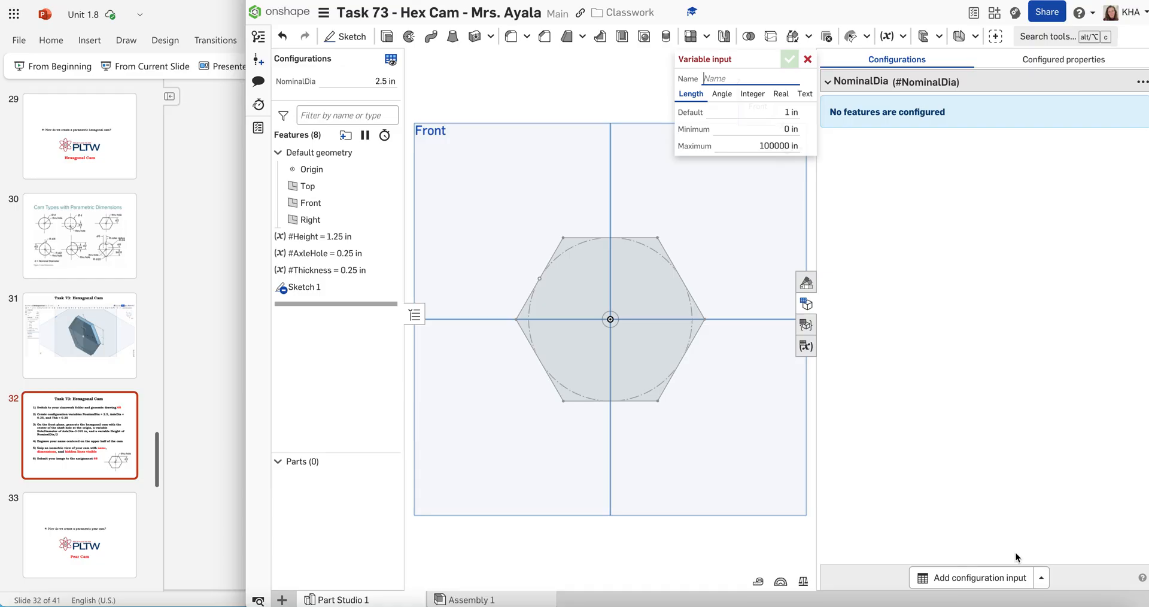
pyautogui.write('AxleDia')
pyautogui.click(783, 112)
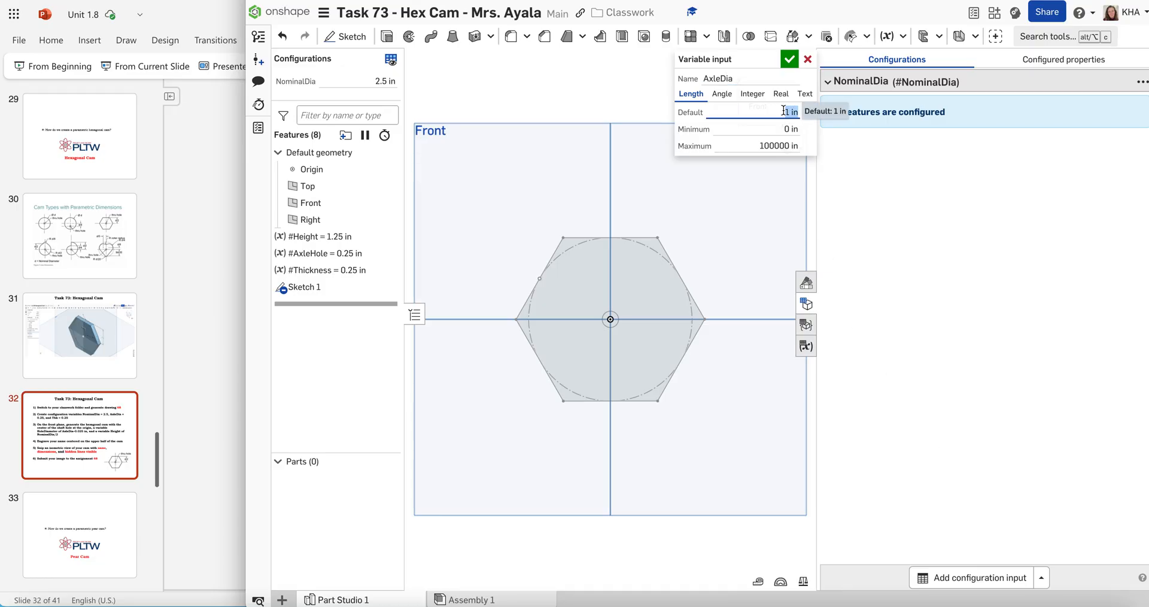
pyautogui.write('0.25')
pyautogui.click(790, 59)
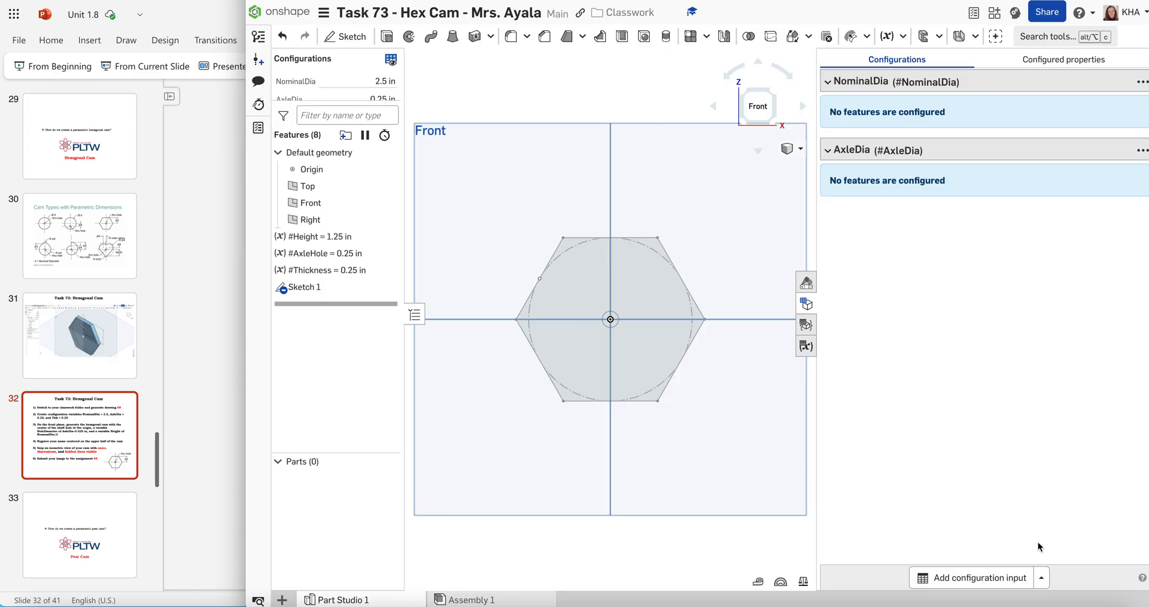
# Add a third length configuration variable named Thk with a default of 0.25 in
pyautogui.click(1042, 579)
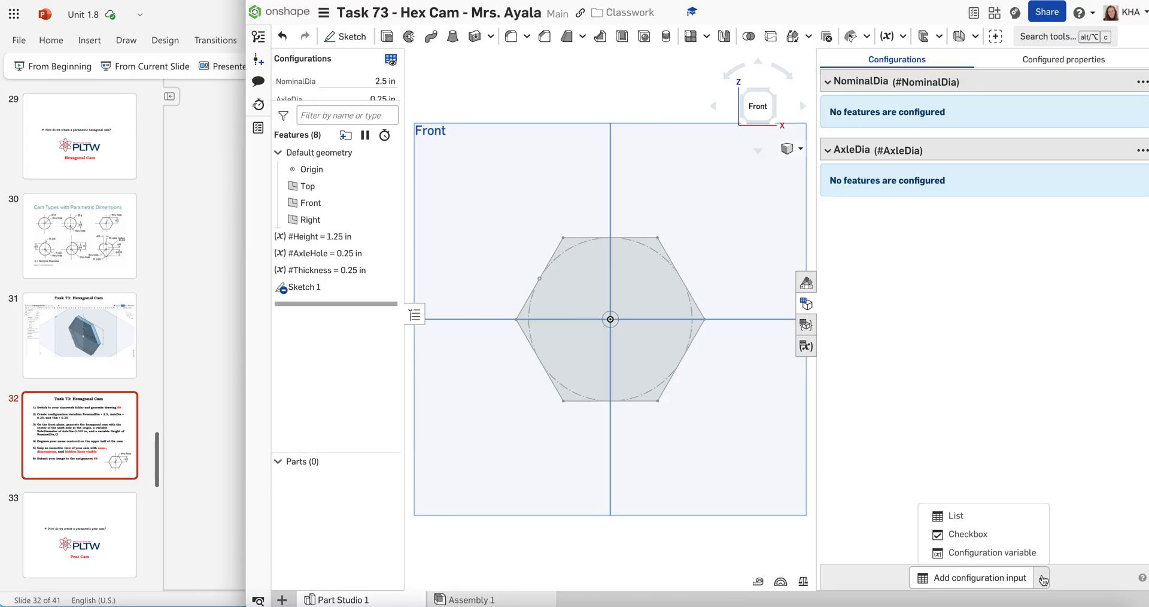
pyautogui.click(1013, 549)
pyautogui.write('Thk')
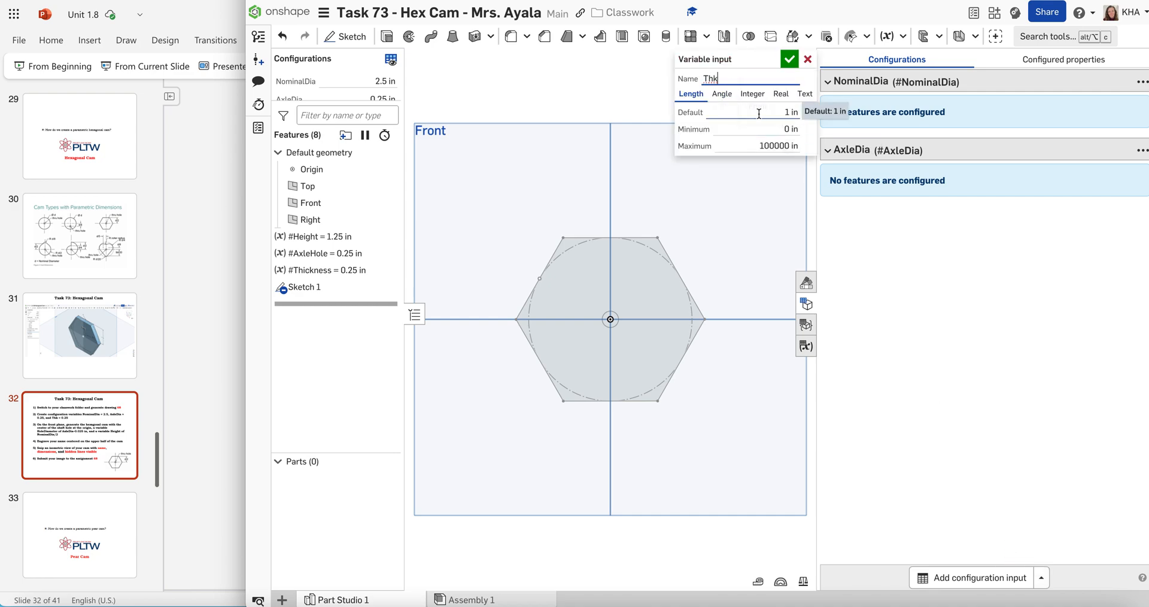
pyautogui.click(778, 112)
pyautogui.write('0.25')
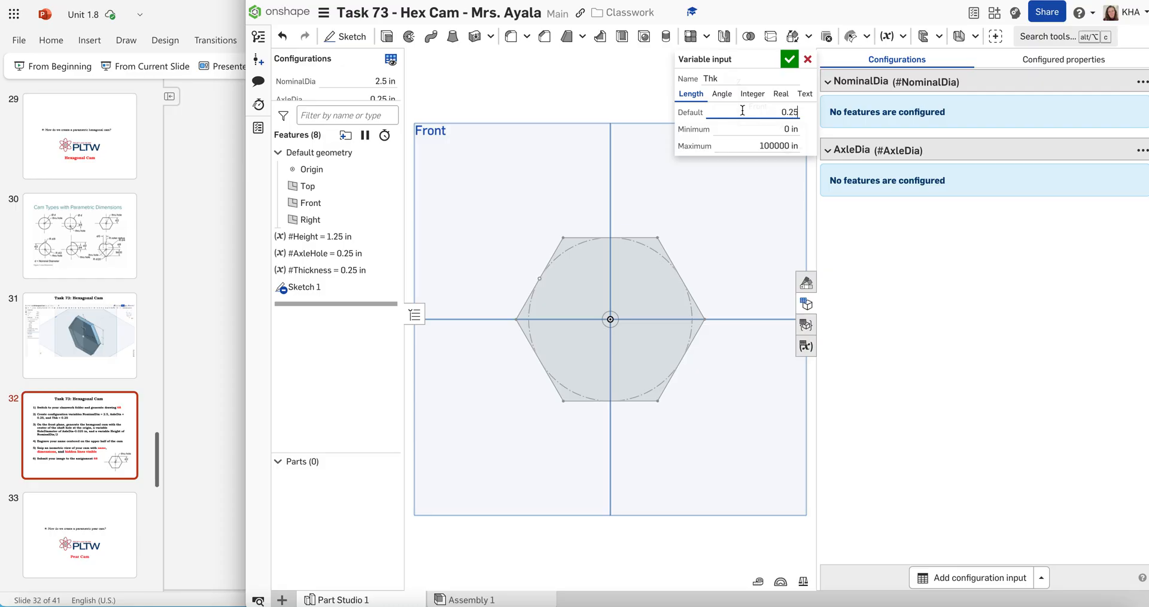
pyautogui.write('in')
pyautogui.click(789, 59)
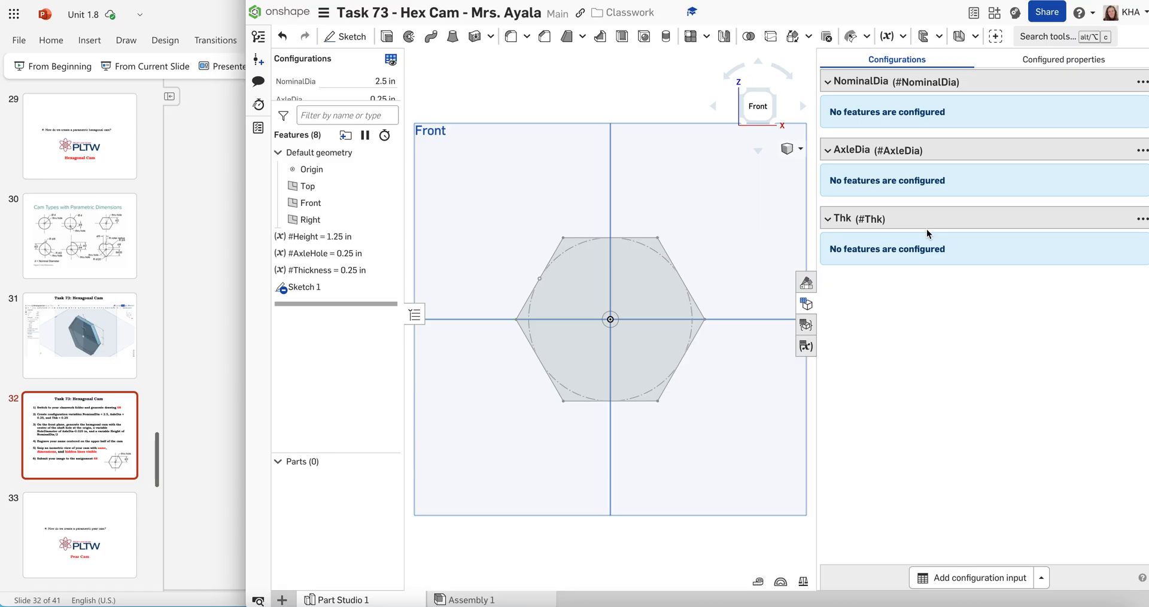
# Add a list configuration input and configure the values of the Height, AxleHole and Thickness variables with it
pyautogui.click(1042, 580)
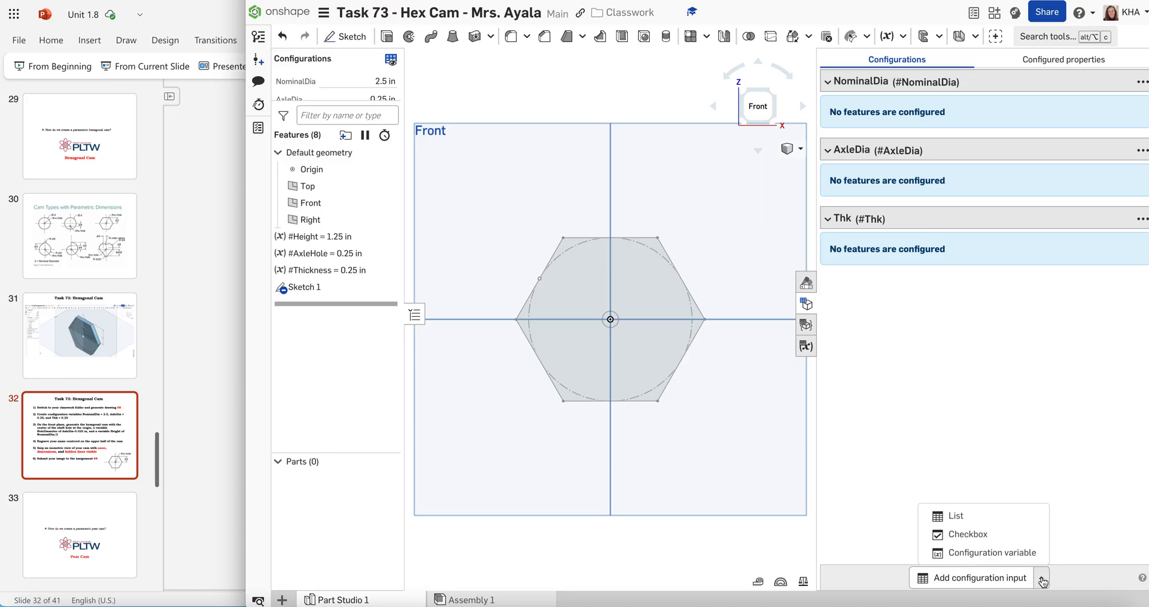
pyautogui.click(993, 522)
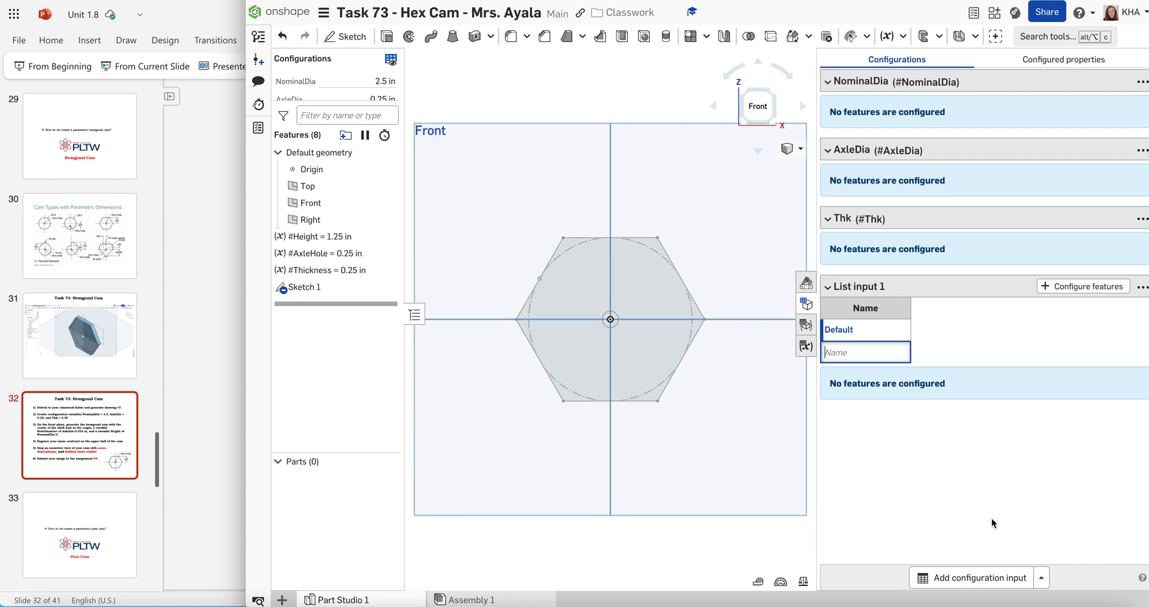
pyautogui.click(1071, 292)
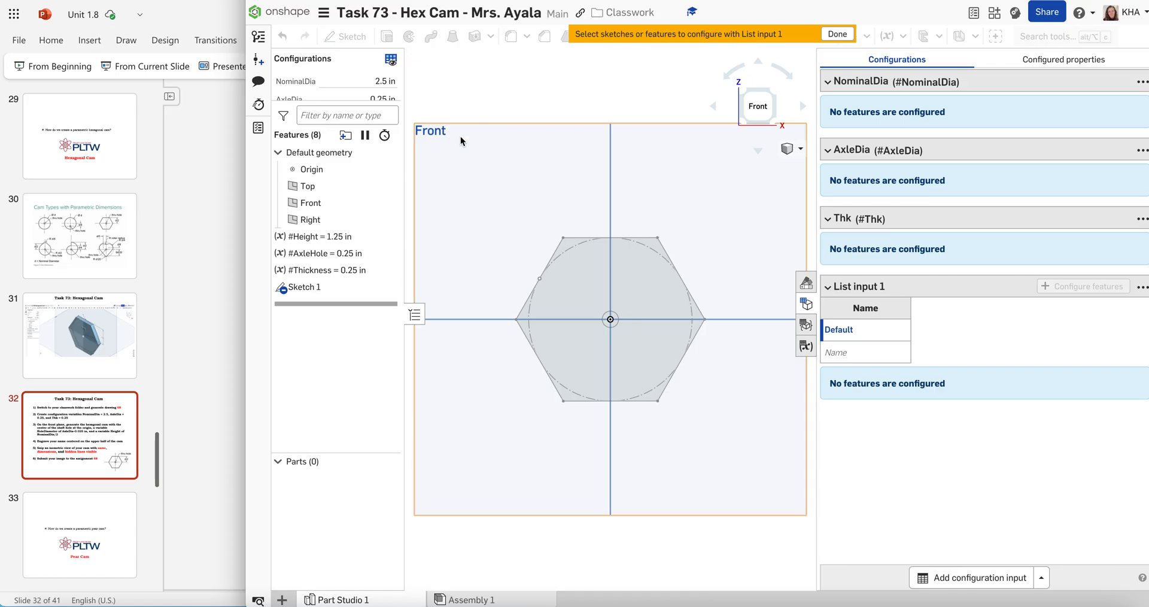
pyautogui.click(316, 240)
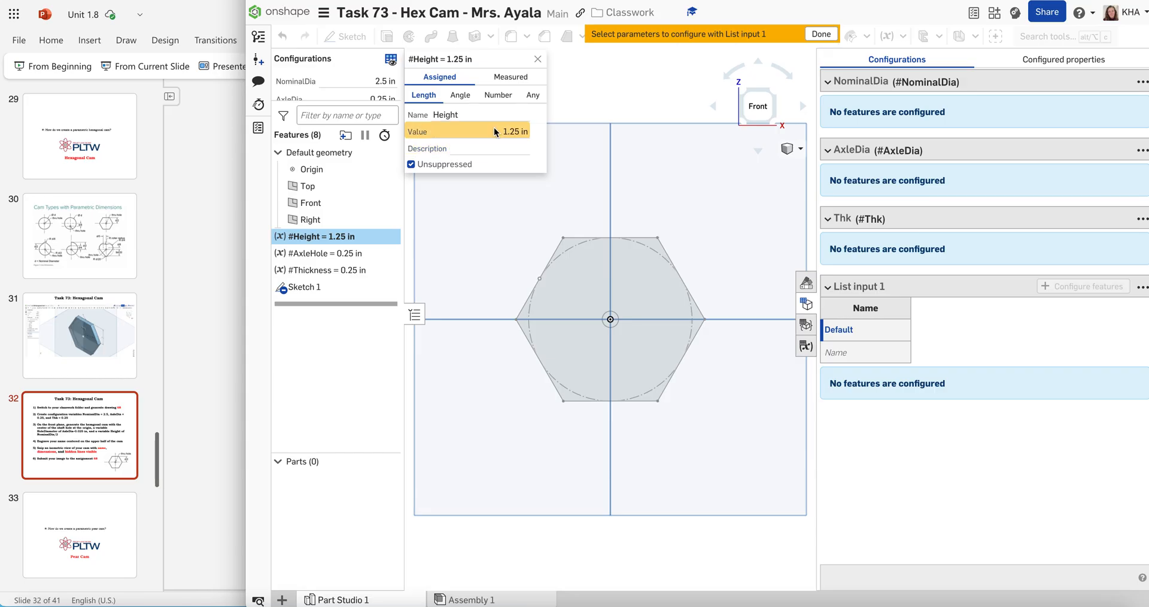
pyautogui.click(511, 130)
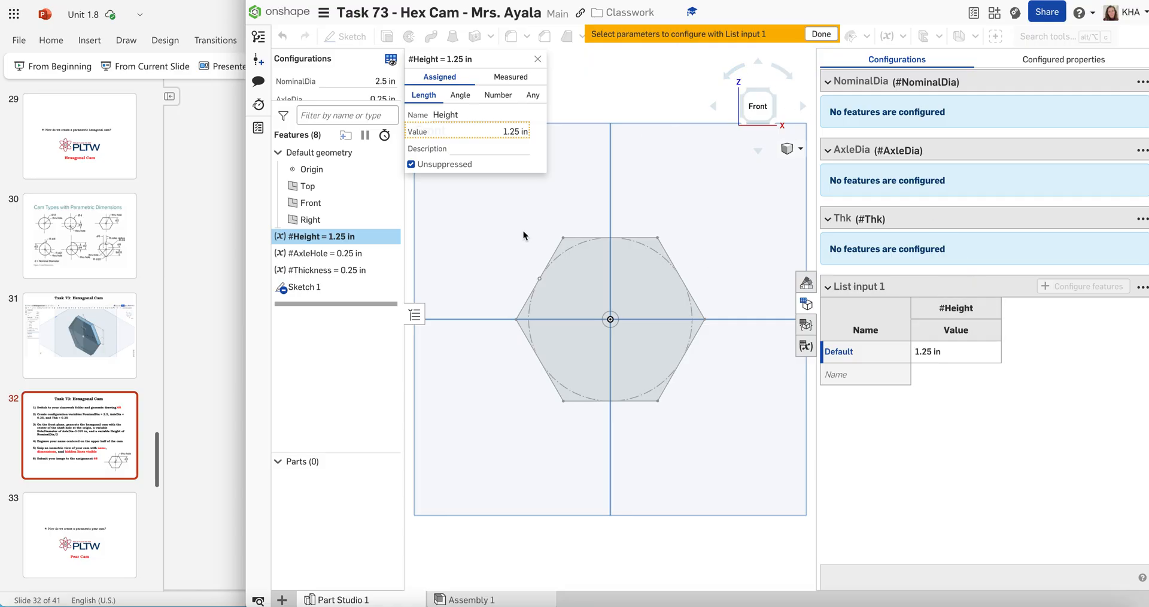
pyautogui.click(318, 255)
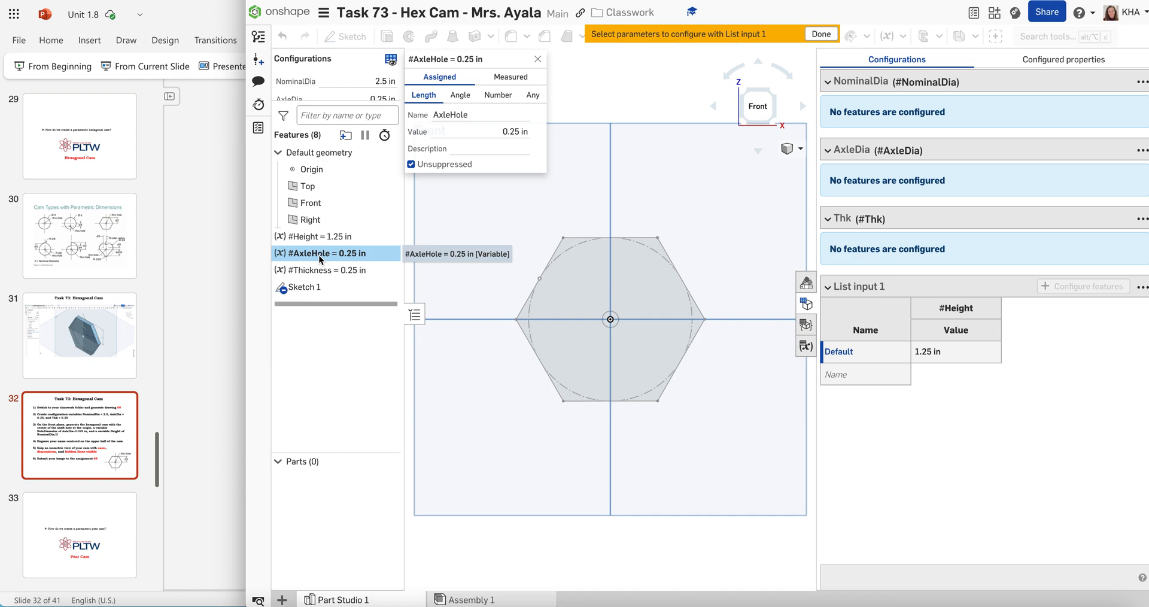
pyautogui.click(510, 131)
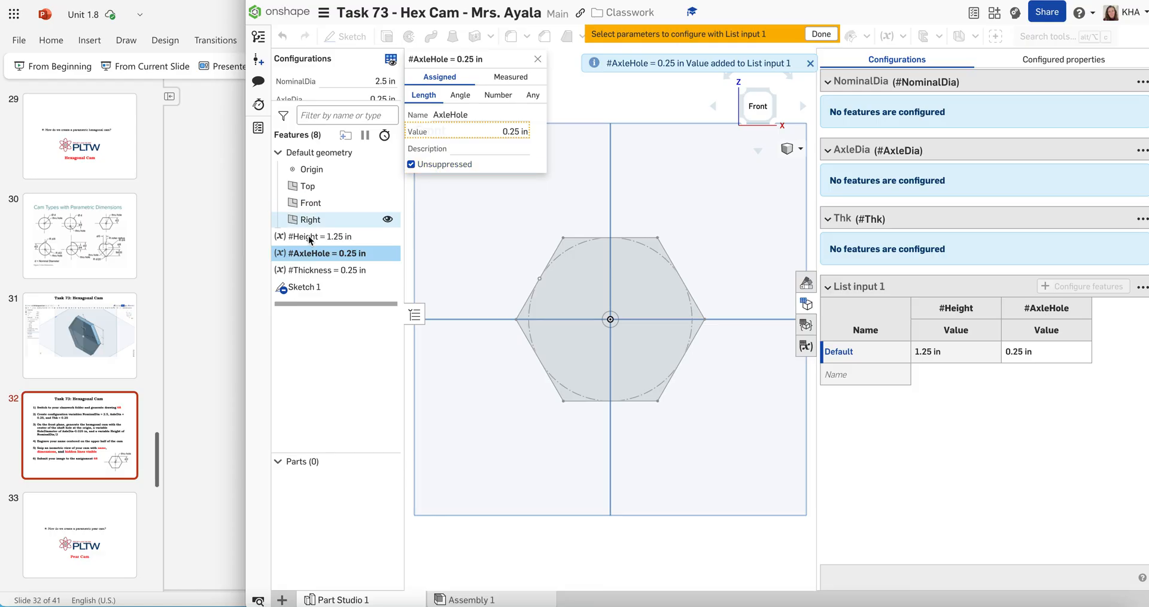
pyautogui.click(311, 270)
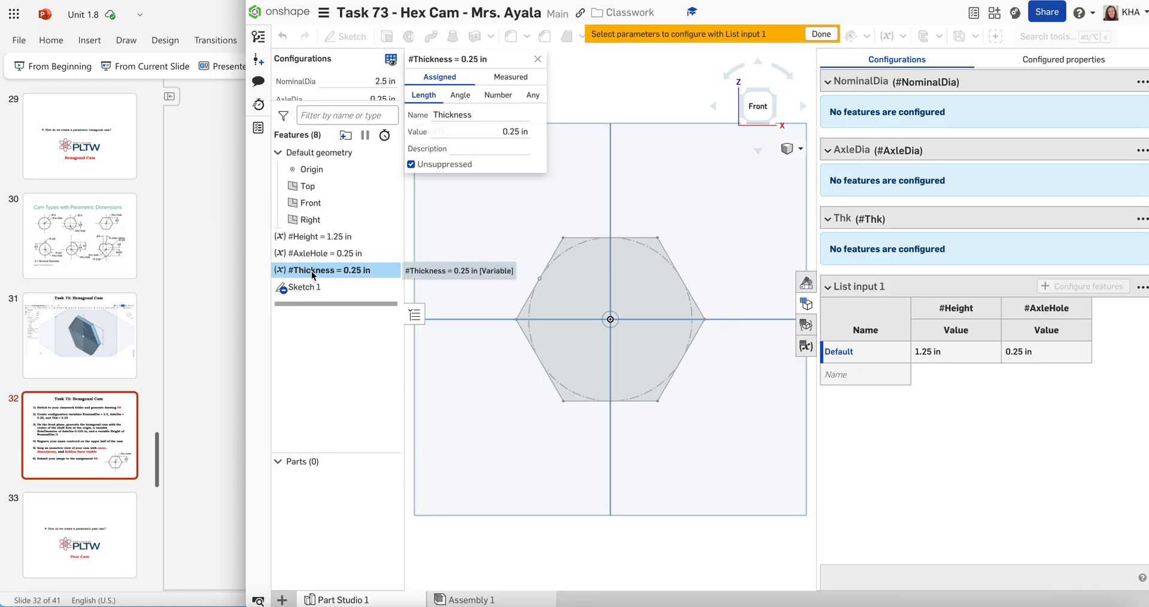
pyautogui.click(516, 130)
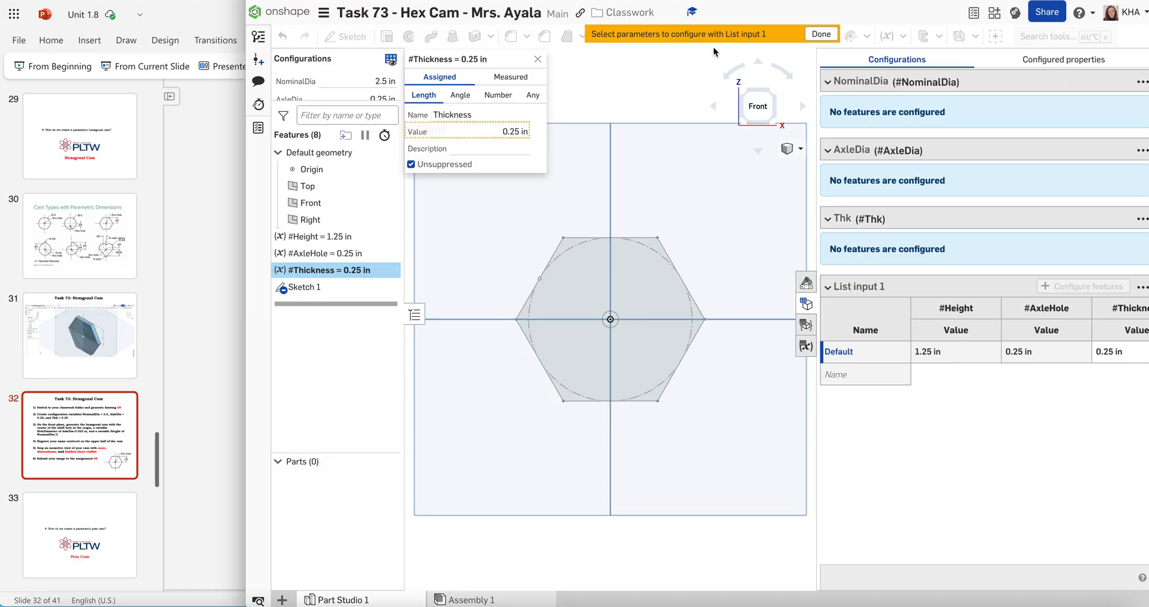
pyautogui.click(818, 37)
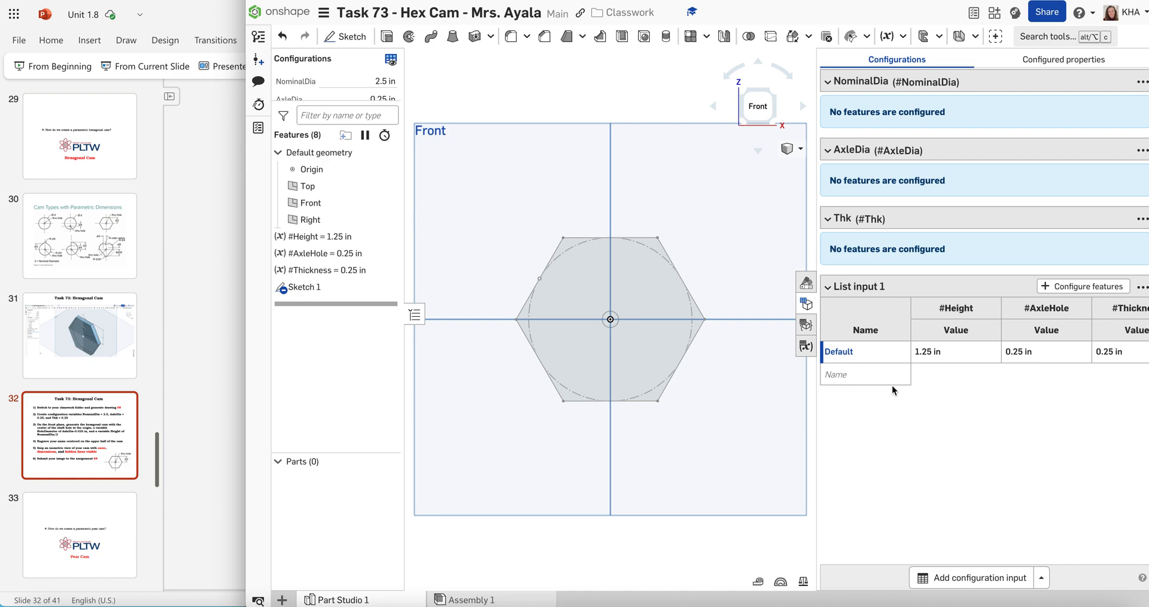
# Add a configuration row named HexCam01 below Default in the list input table
pyautogui.click(868, 376)
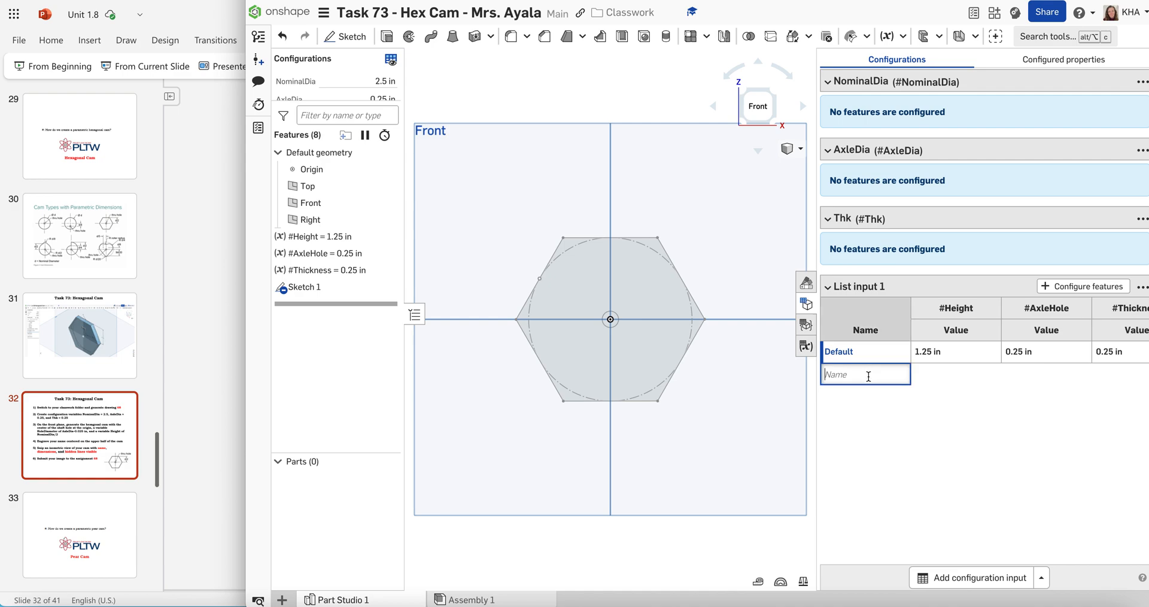
pyautogui.write('HexCam01')
pyautogui.press('Return')
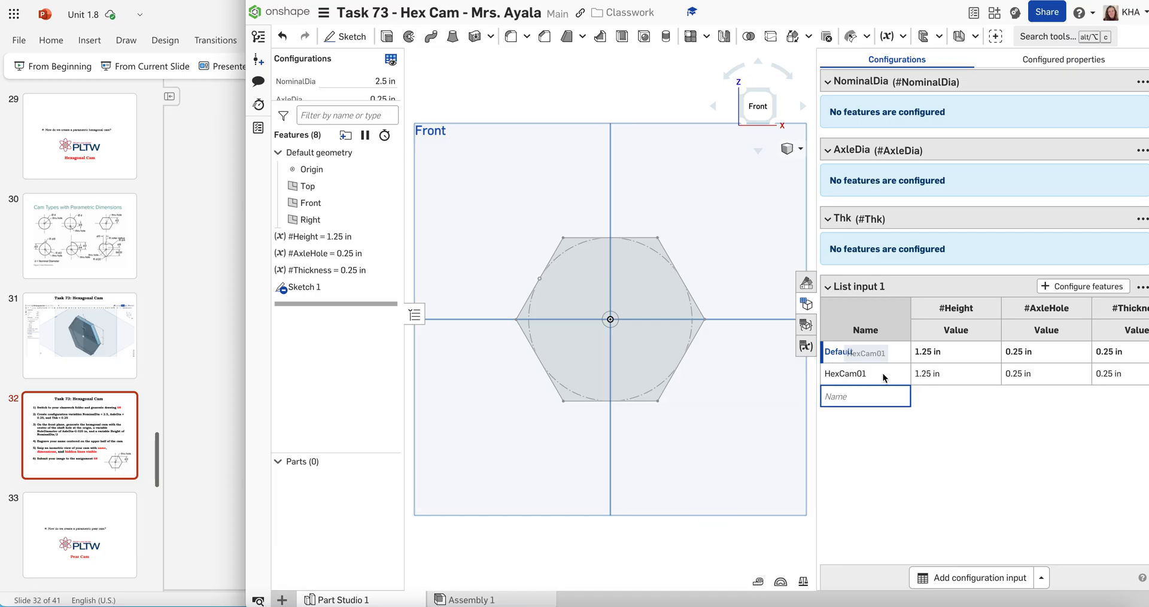
# Check the Height formula on the PowerPoint assignment slide and set HexCam01's #Height value to #NominalDia/2 in Onshape
pyautogui.click(949, 372)
pyautogui.click(949, 371)
pyautogui.doubleClick(941, 374)
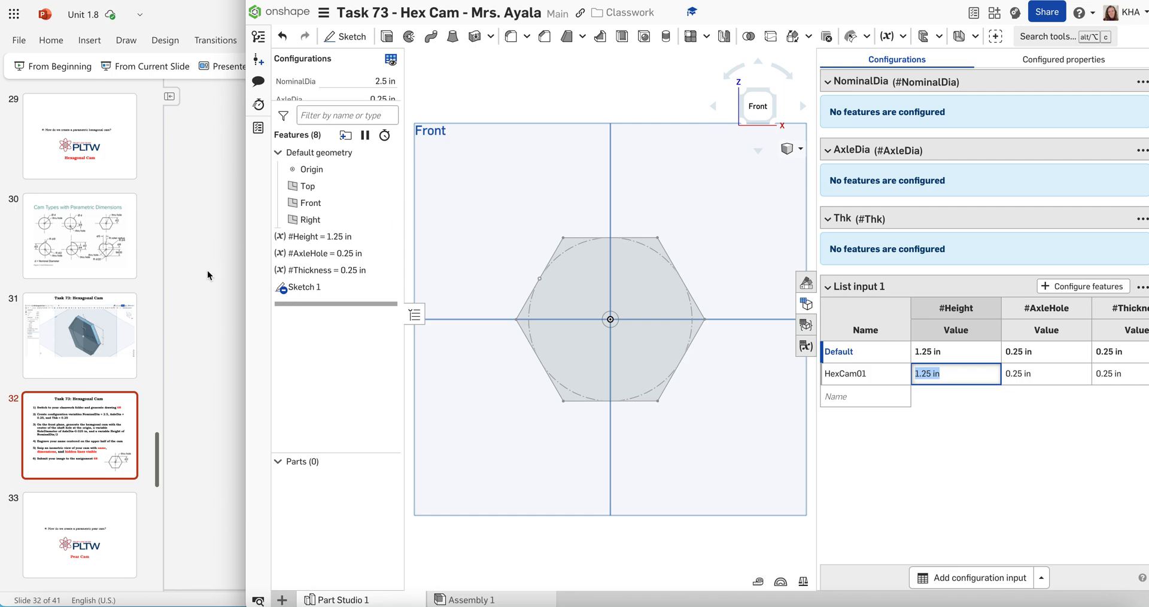
pyautogui.click(194, 299)
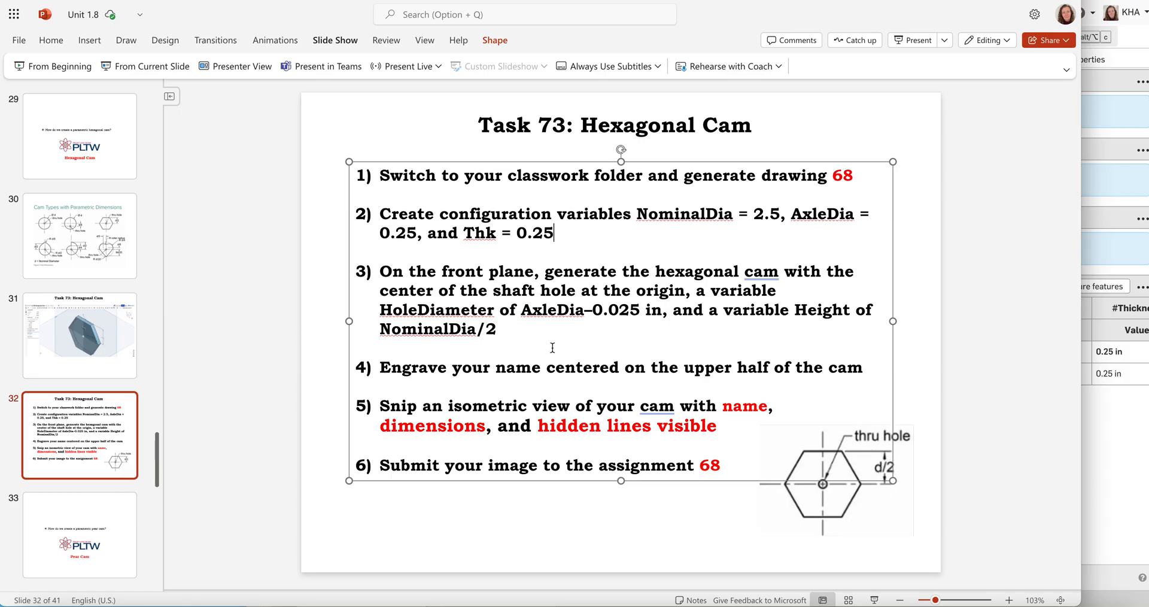
pyautogui.moveTo(375, 323); pyautogui.dragTo(514, 331)
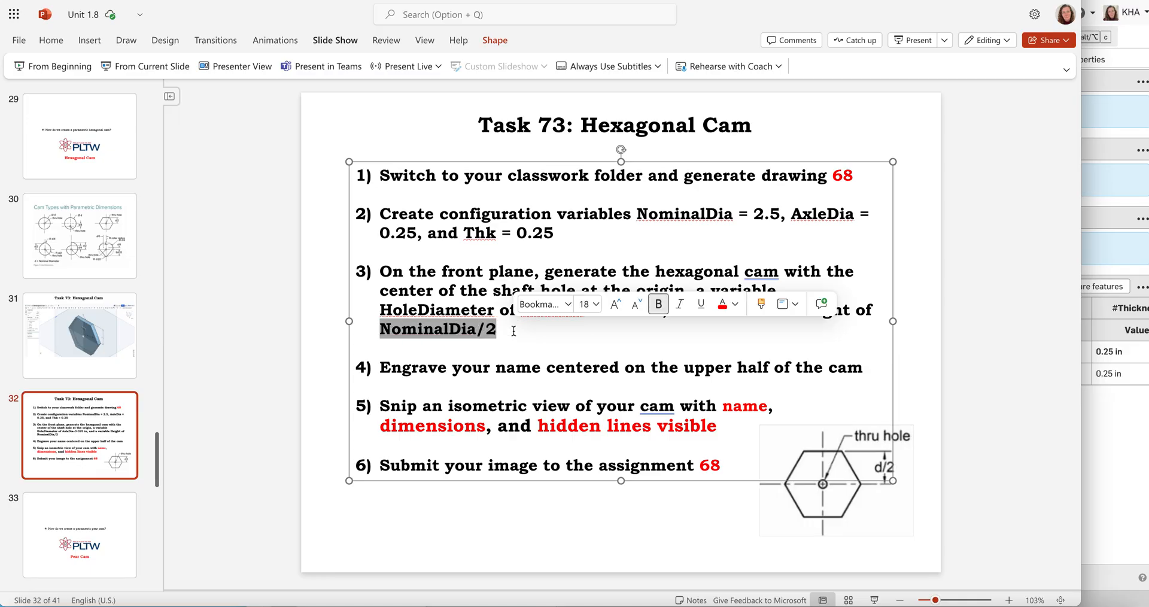
pyautogui.click(1122, 425)
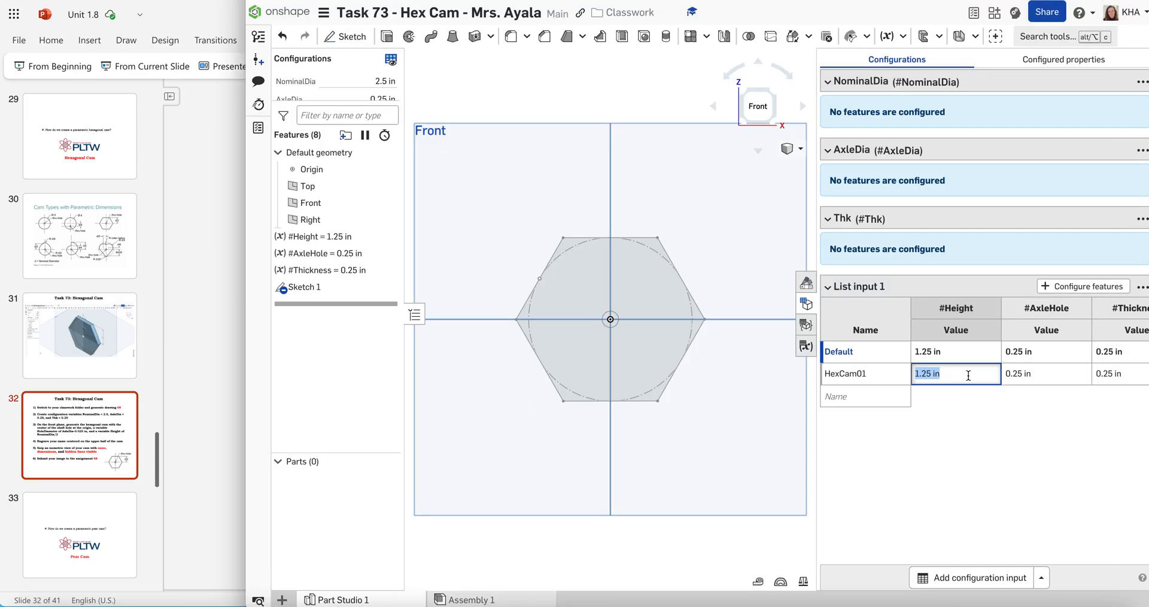
pyautogui.write('#')
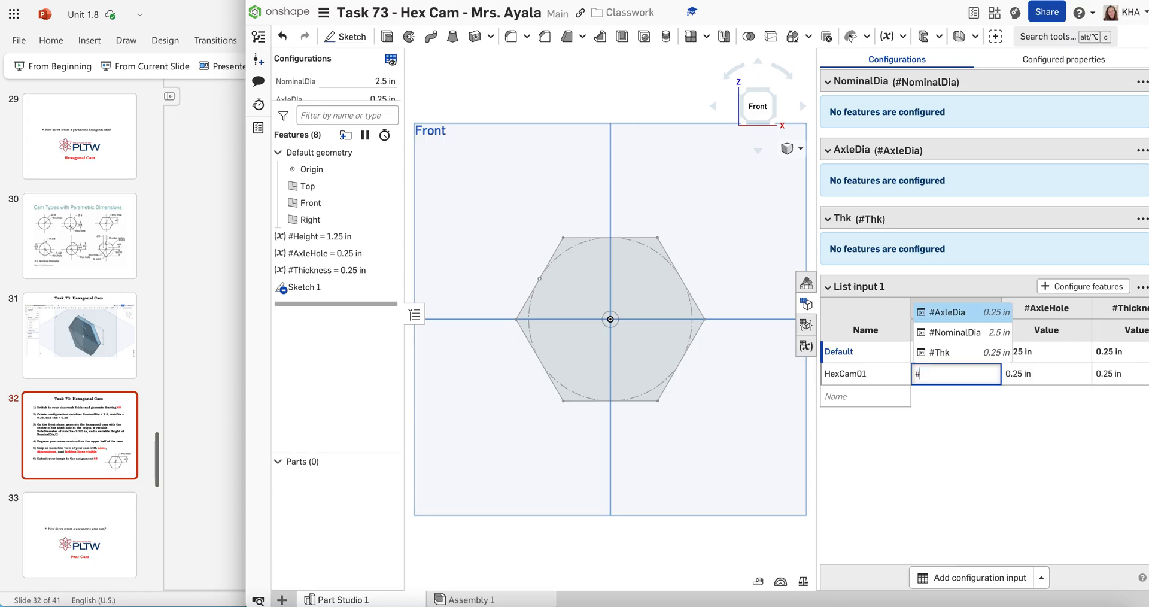
pyautogui.click(953, 334)
pyautogui.write('/2')
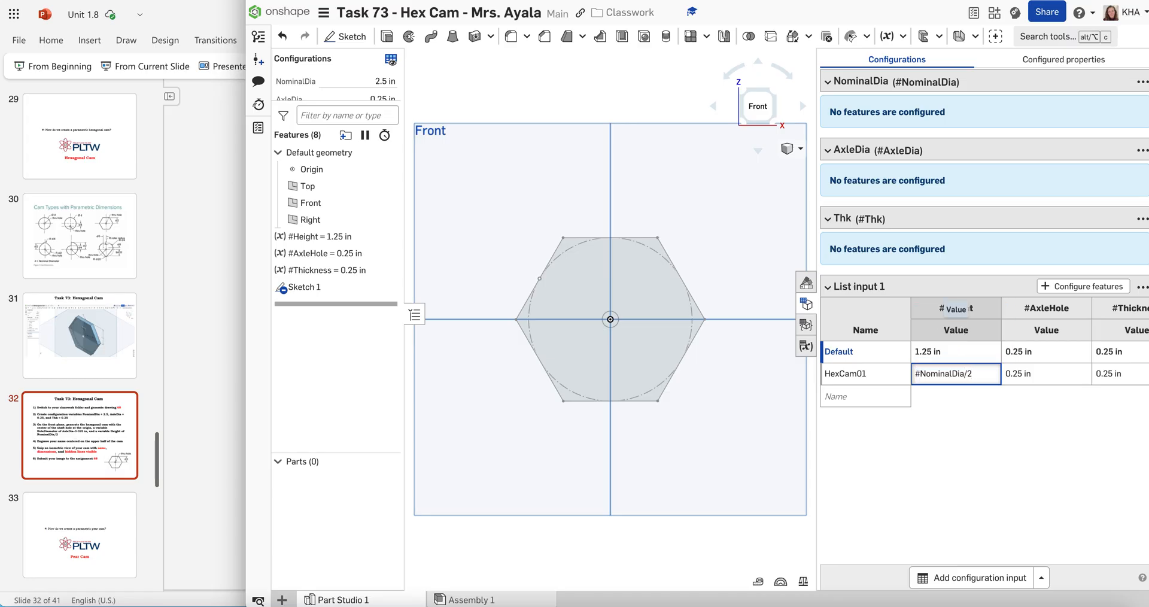
pyautogui.press('Return')
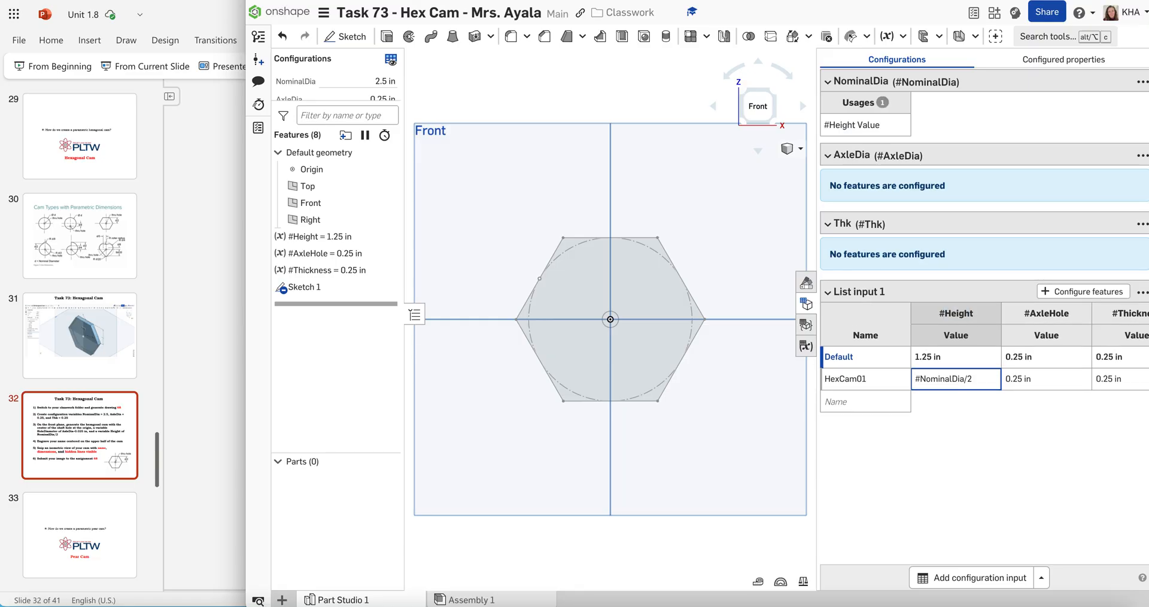
# Check the hole diameter formula on the PowerPoint assignment slide and set HexCam01's #AxleHole value to #AxleDia-0.025in in Onshape
pyautogui.click(1050, 386)
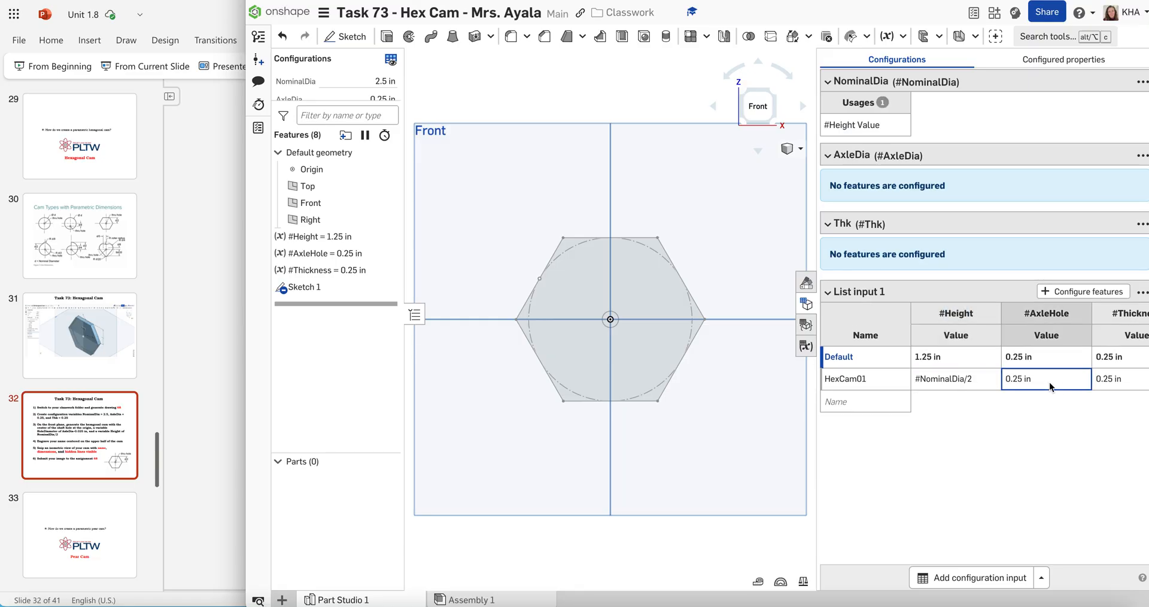
pyautogui.click(229, 246)
pyautogui.click(526, 336)
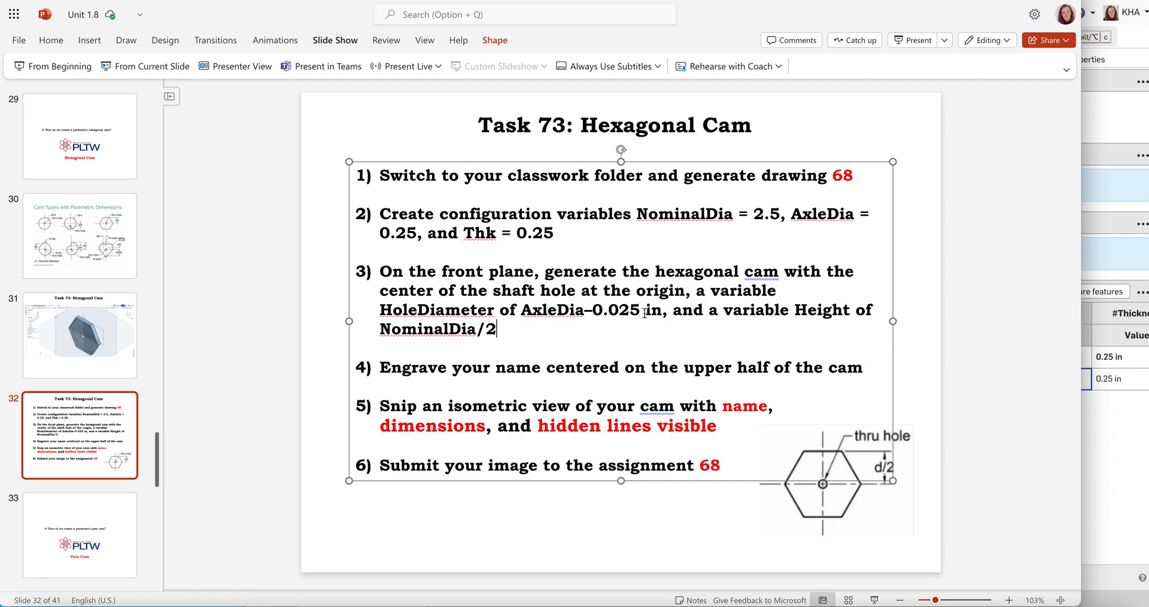
pyautogui.moveTo(642, 309); pyautogui.dragTo(521, 309)
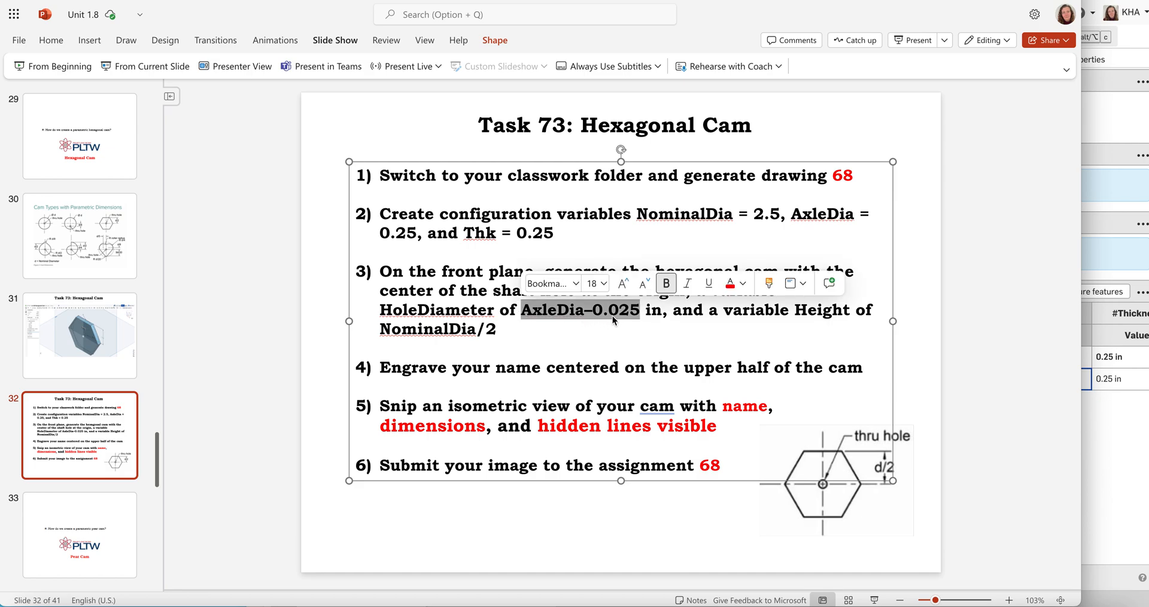
pyautogui.click(1134, 444)
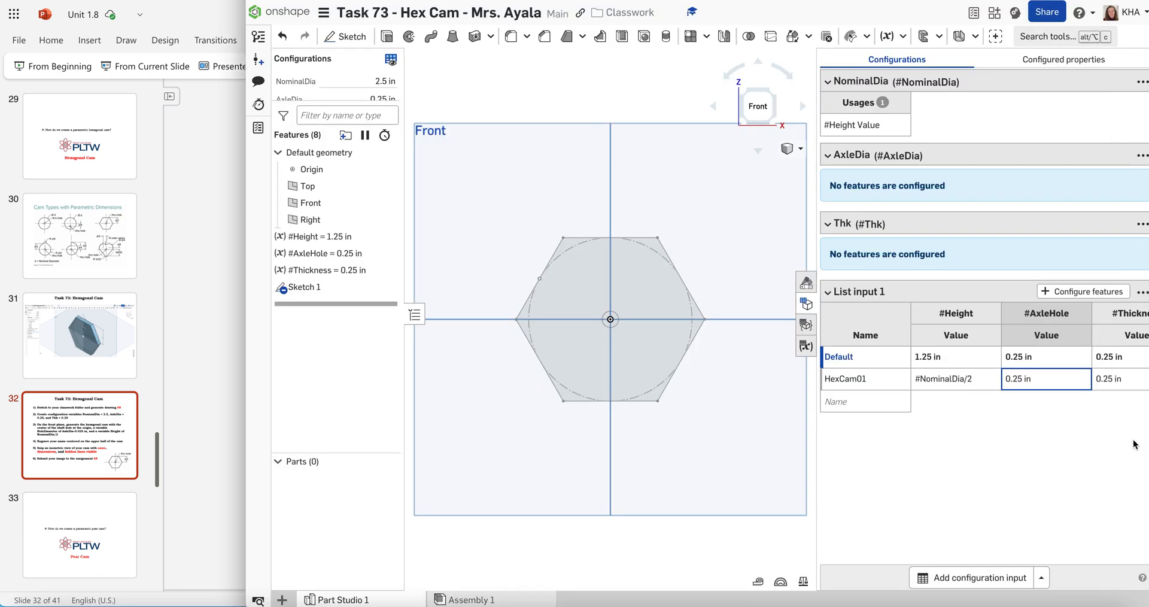
pyautogui.doubleClick(1042, 378)
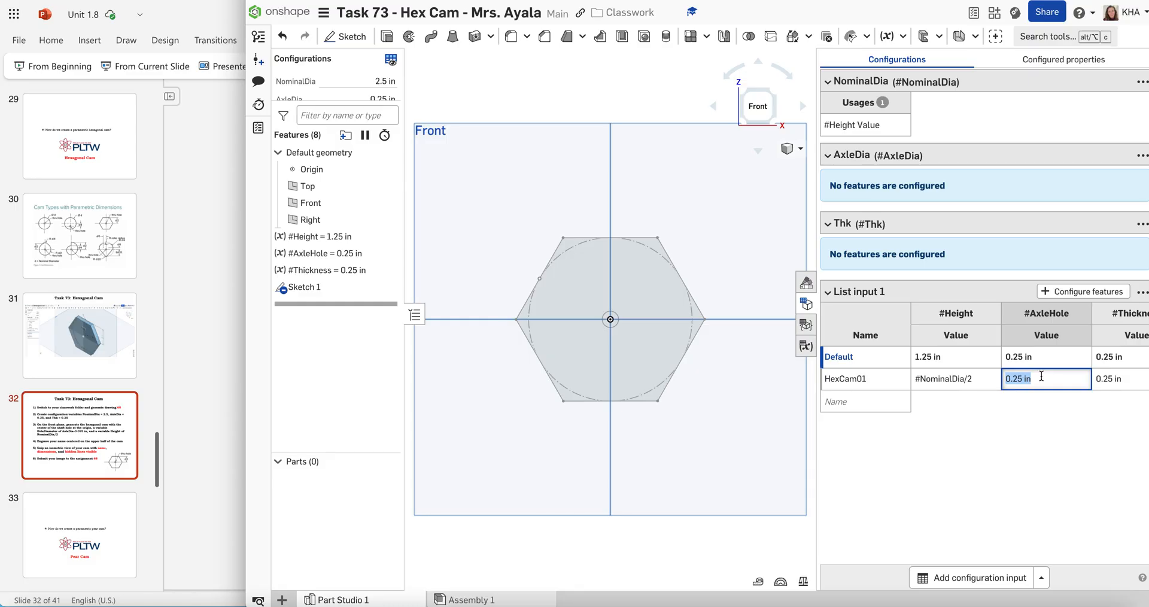
pyautogui.write('#')
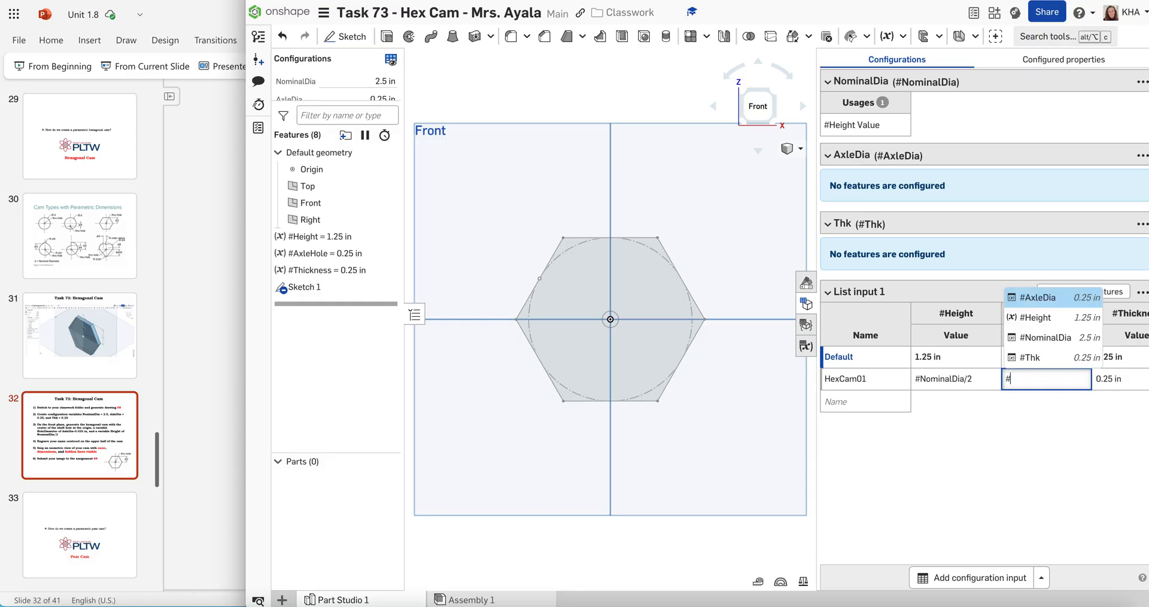
pyautogui.click(1046, 297)
pyautogui.write('-')
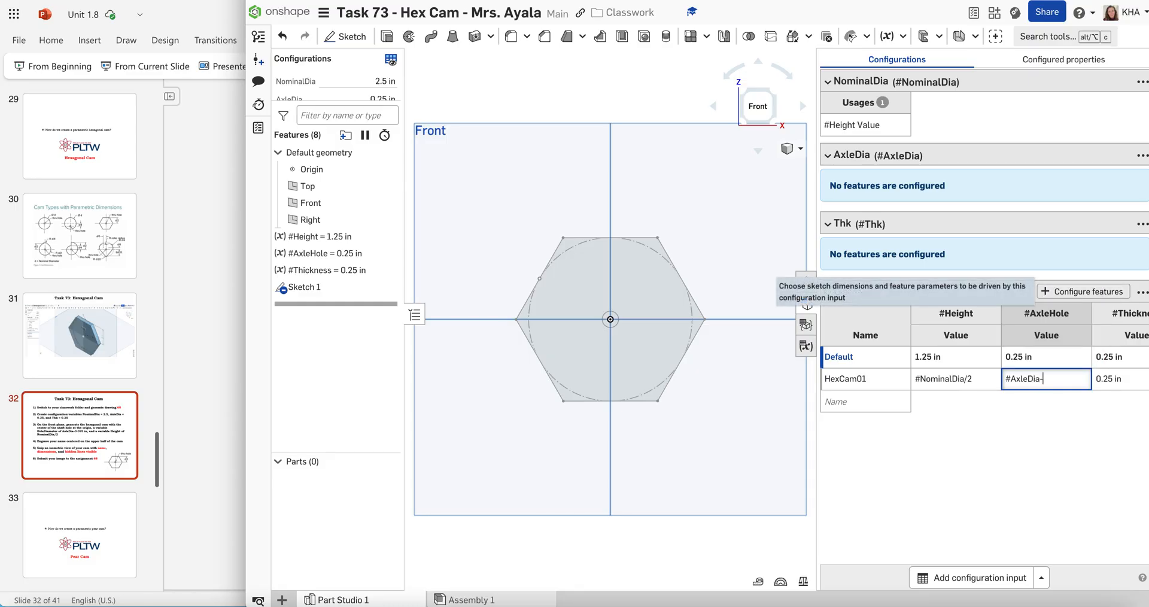
pyautogui.write('0.025in')
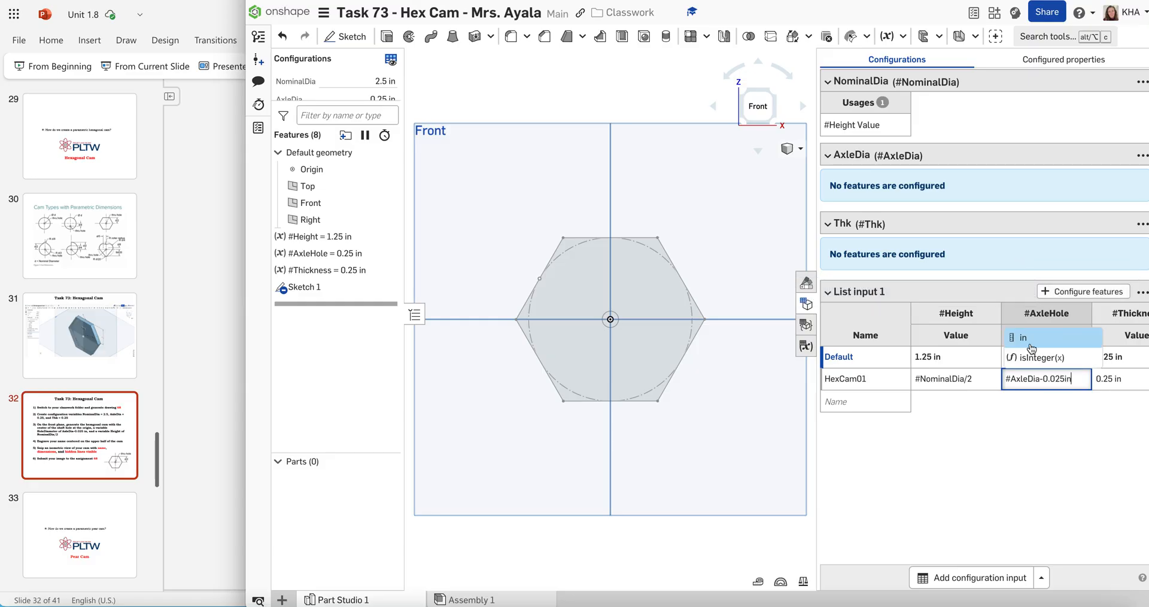
pyautogui.click(1025, 342)
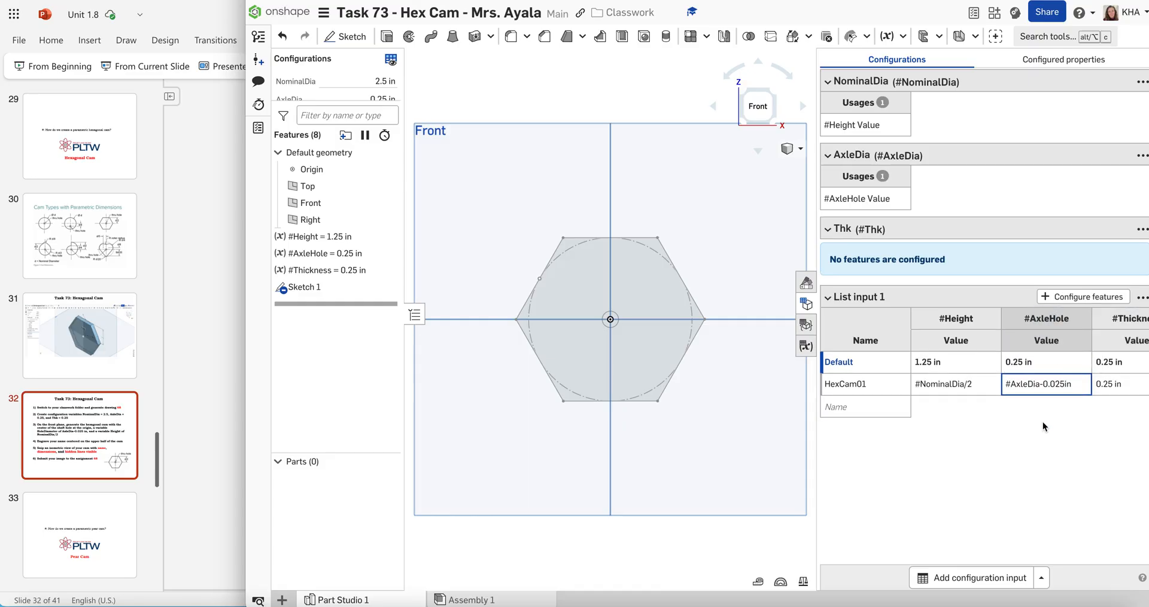
# Set HexCam01's #Thickness value to #Thk in the list input table and recheck the assignment slide in PowerPoint
pyautogui.click(1099, 384)
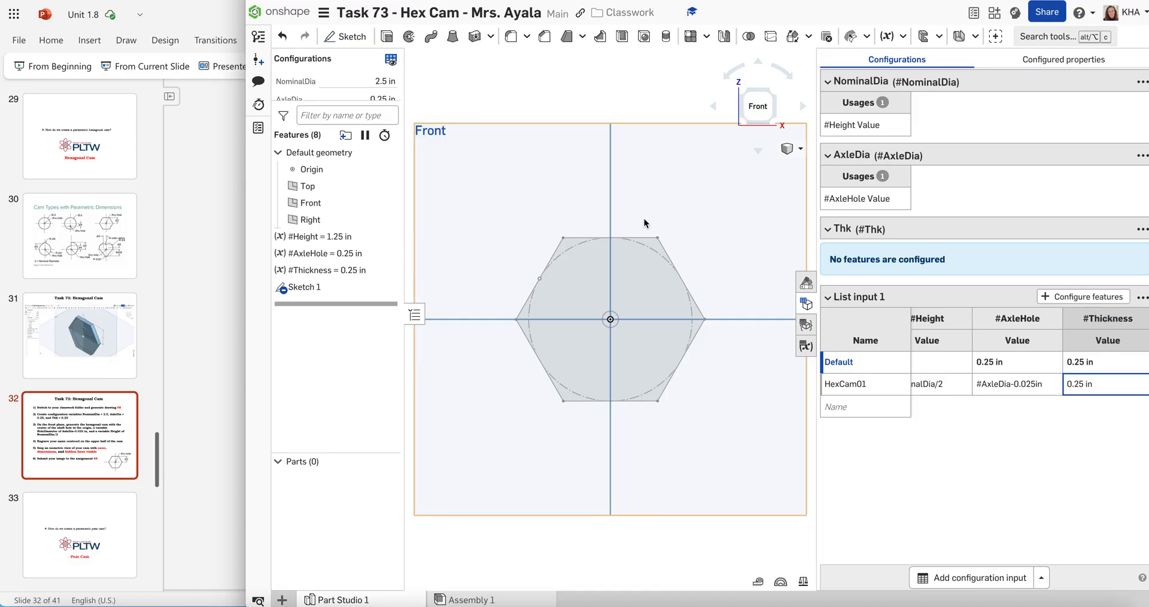
pyautogui.doubleClick(1099, 388)
pyautogui.press('BackSpace')
pyautogui.write('#th')
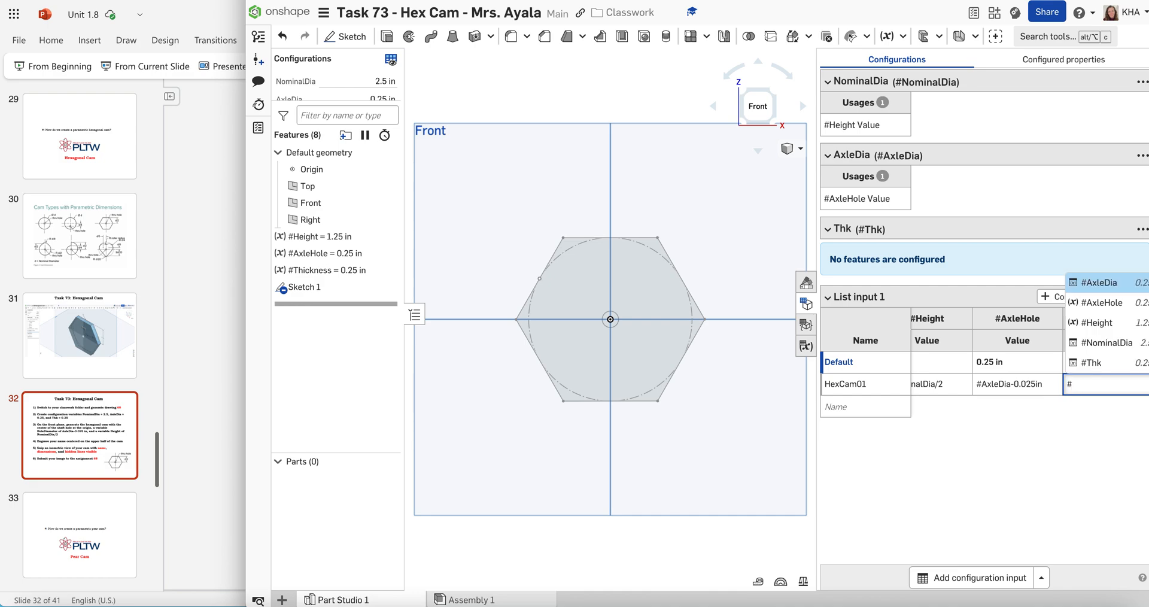
pyautogui.press('BackSpace')
pyautogui.press('BackSpace')
pyautogui.click(1096, 362)
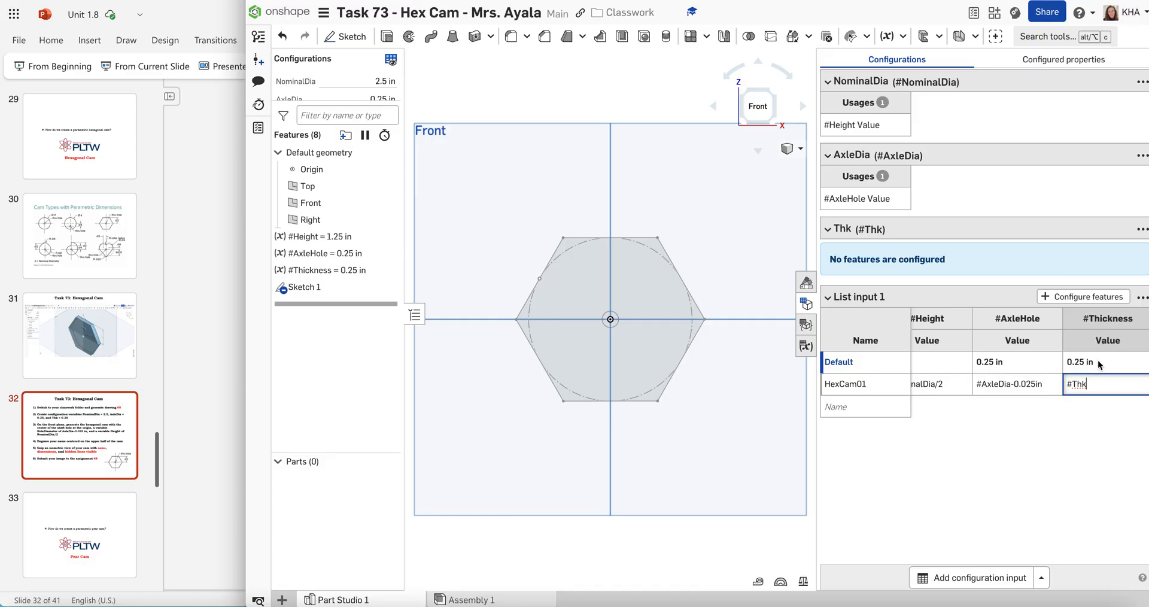
pyautogui.click(231, 256)
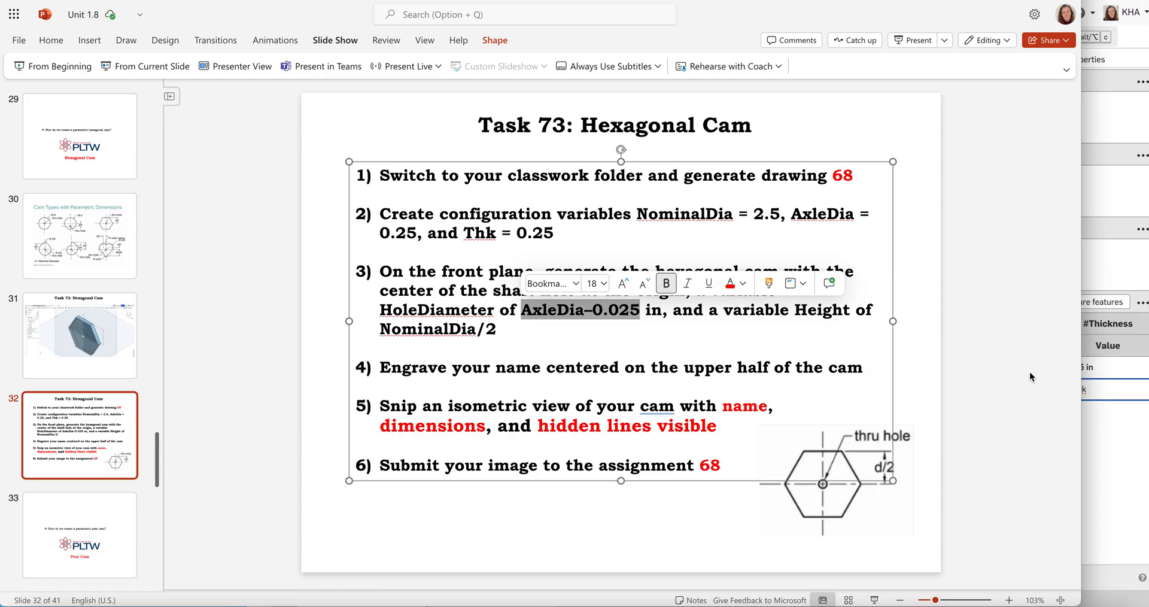
pyautogui.click(1101, 458)
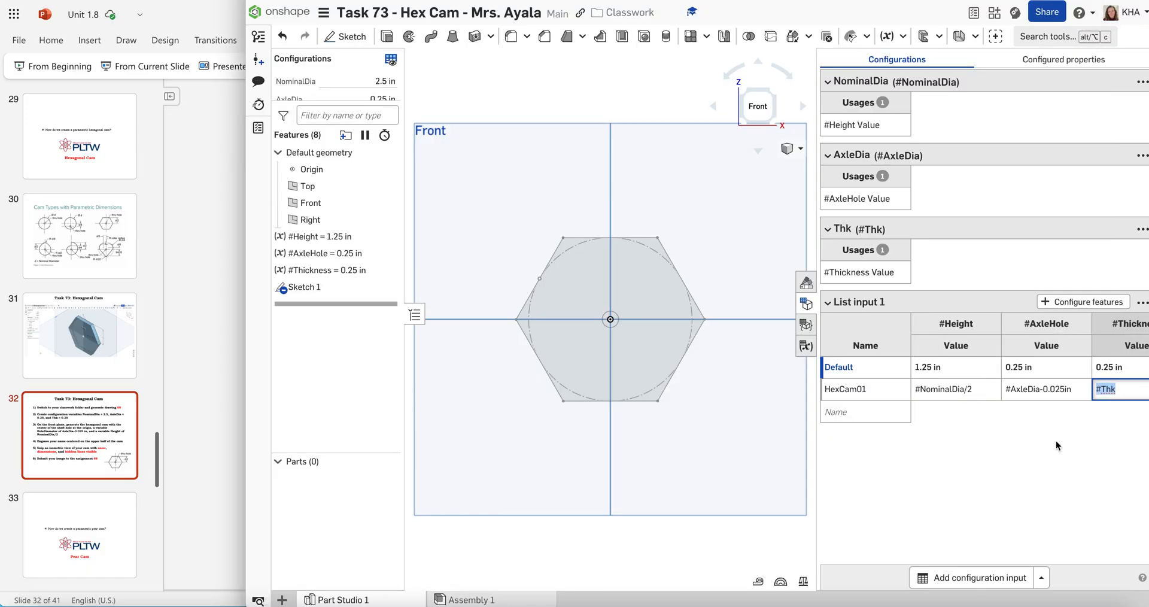
pyautogui.click(1065, 454)
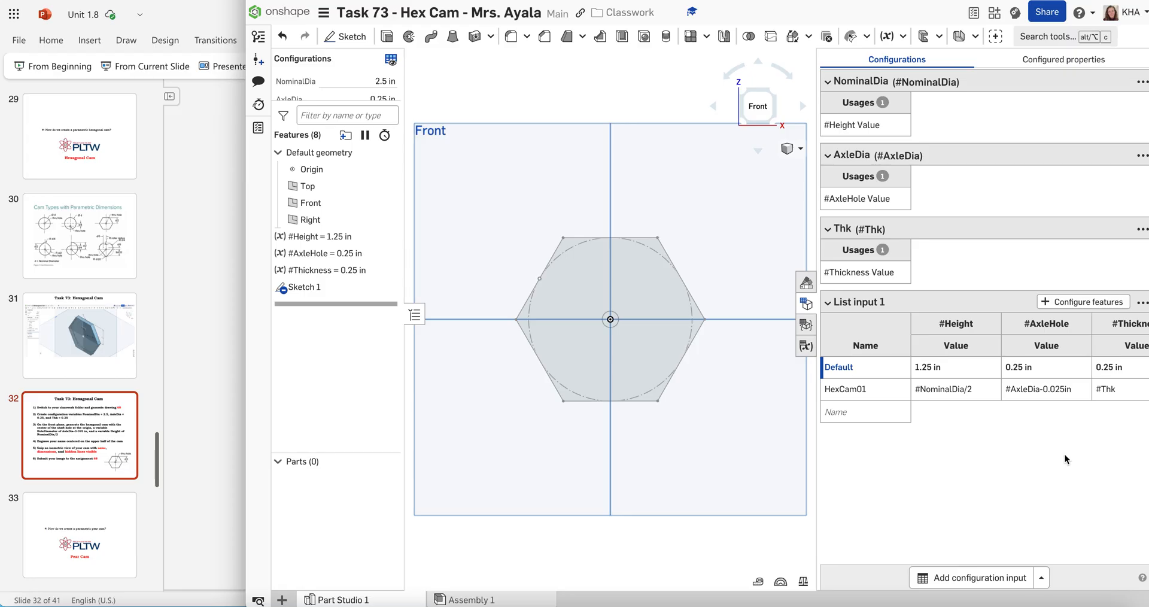
pyautogui.click(850, 387)
# Extrude the hexagonal face of Sketch 1 as a new solid with a blind depth of #Thickness, working in isometric view
pyautogui.click(302, 286)
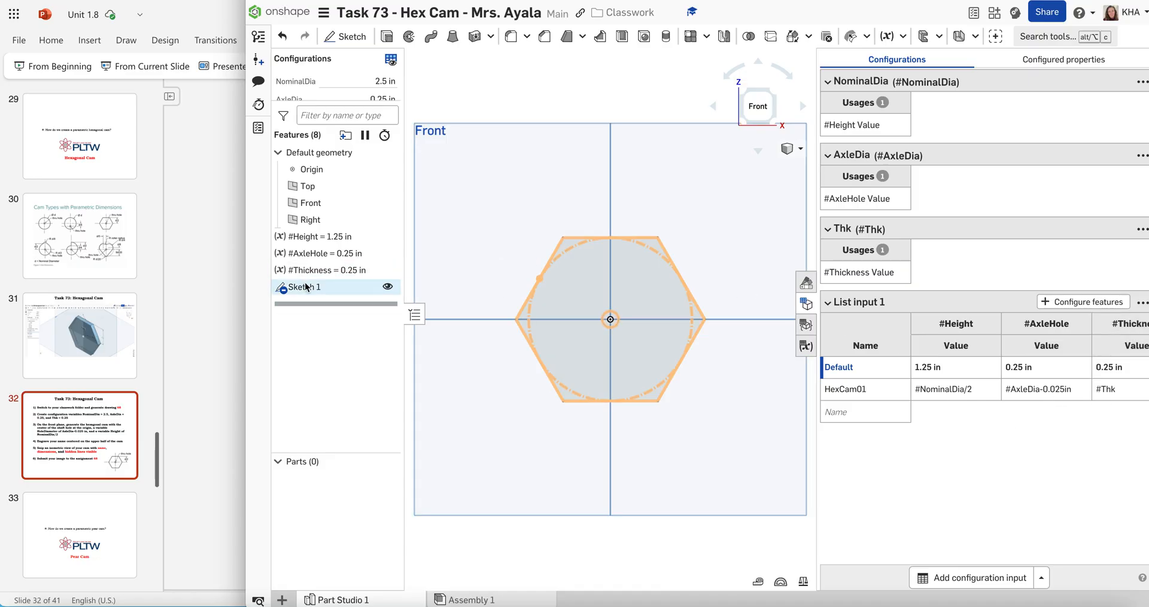
pyautogui.click(321, 299)
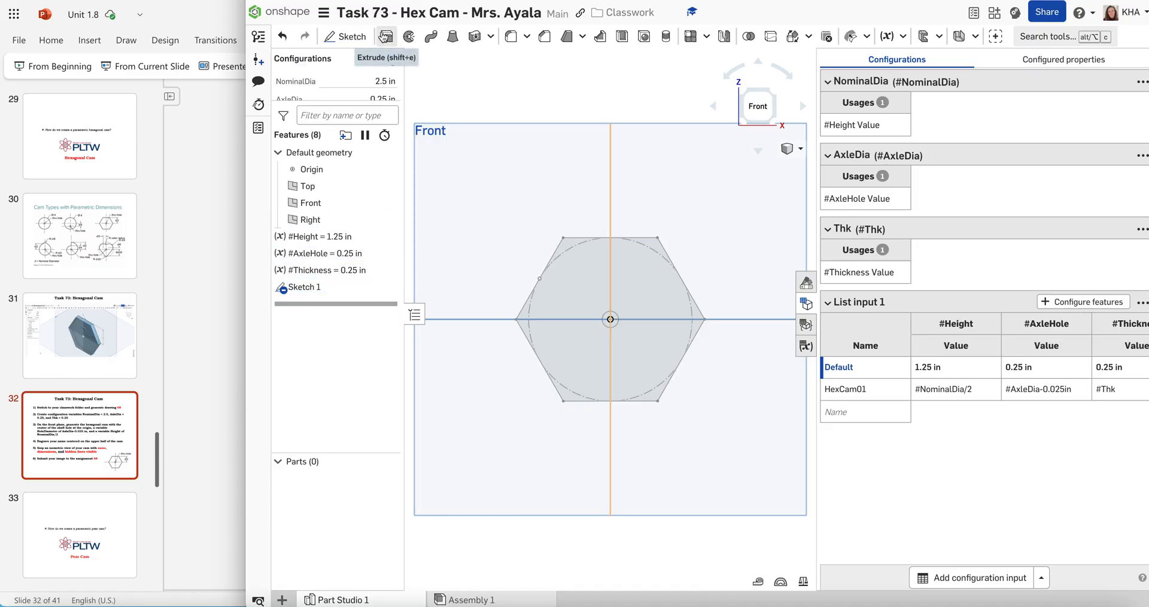
pyautogui.click(384, 37)
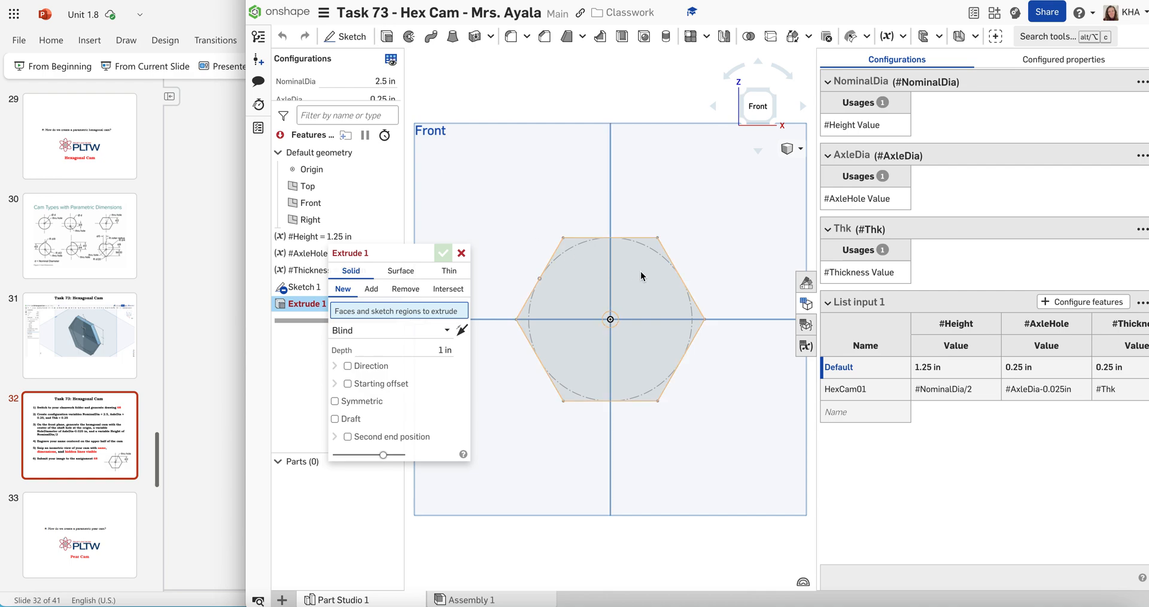
pyautogui.click(790, 148)
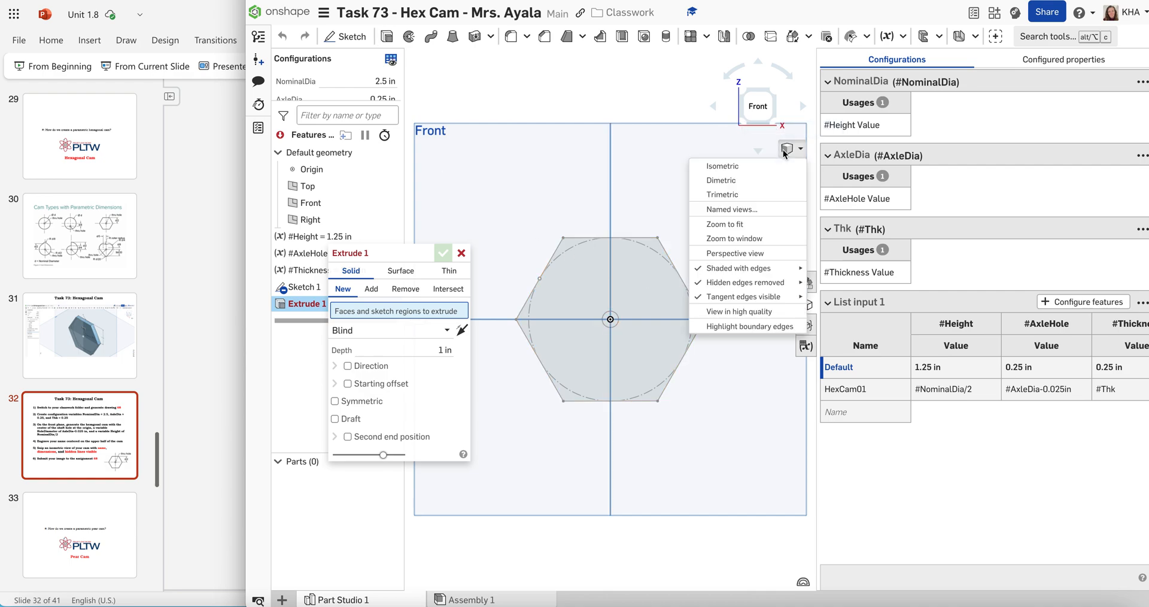
pyautogui.click(778, 171)
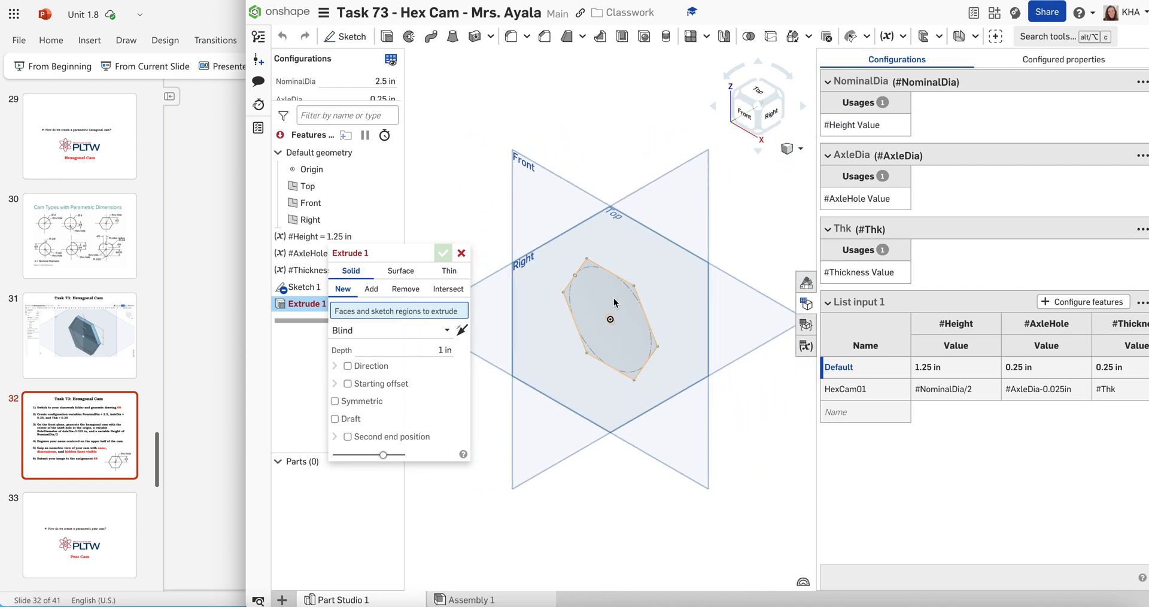
pyautogui.click(619, 300)
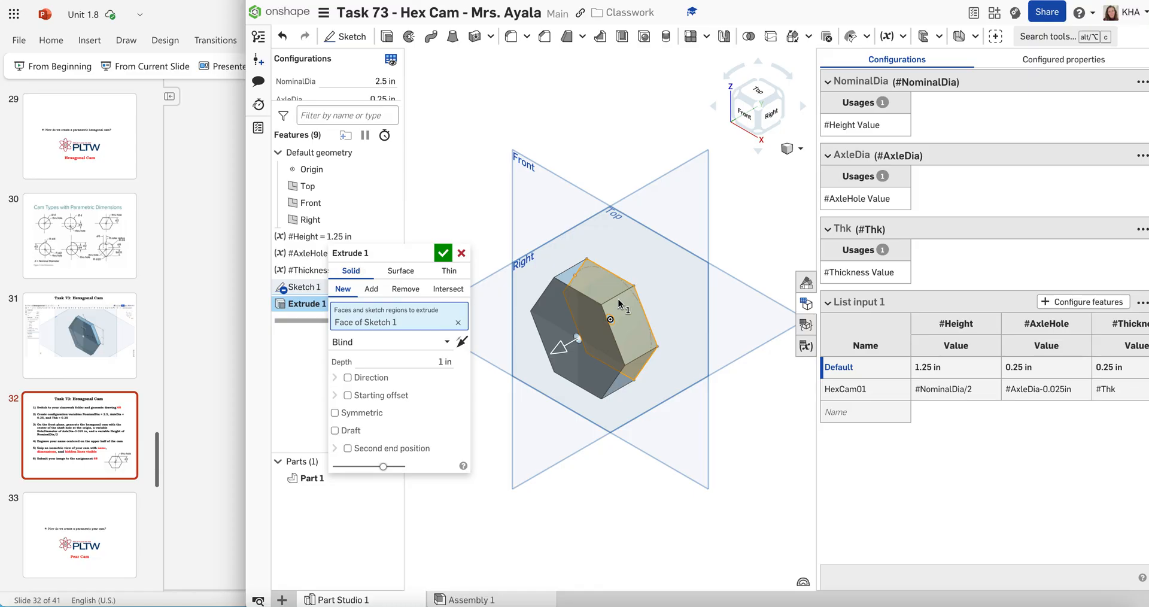
pyautogui.click(422, 360)
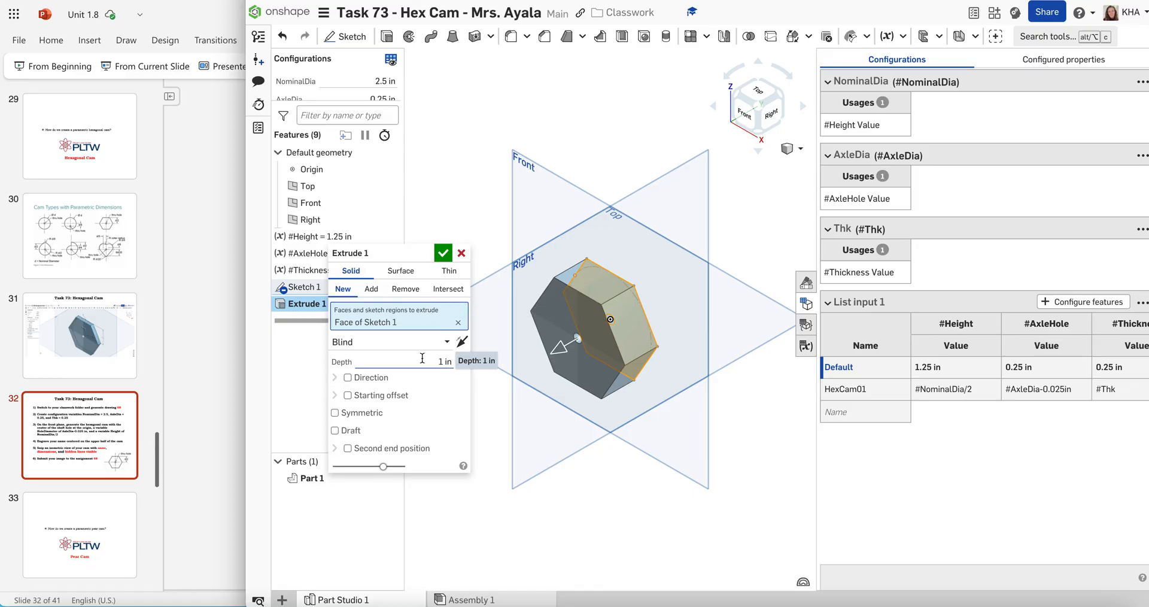
pyautogui.write('#')
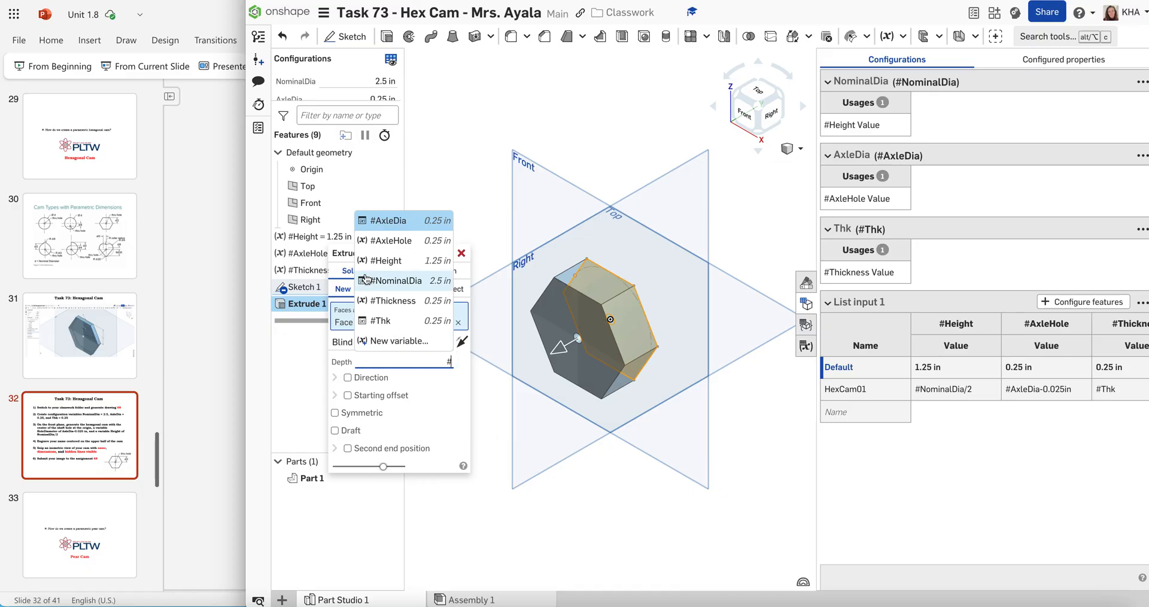
pyautogui.click(391, 302)
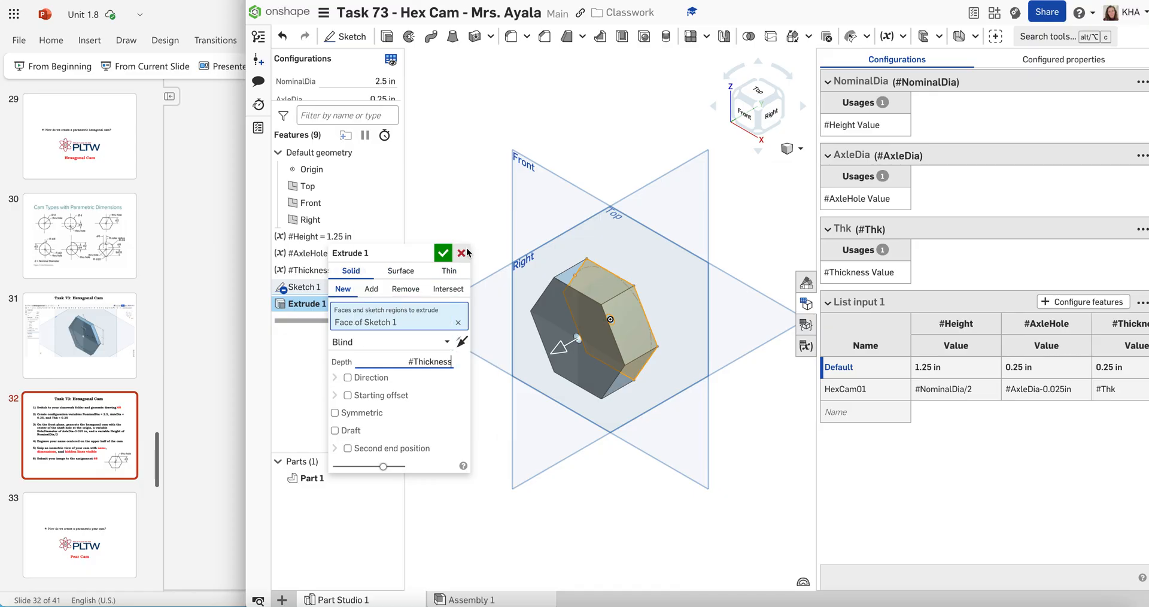
pyautogui.click(447, 404)
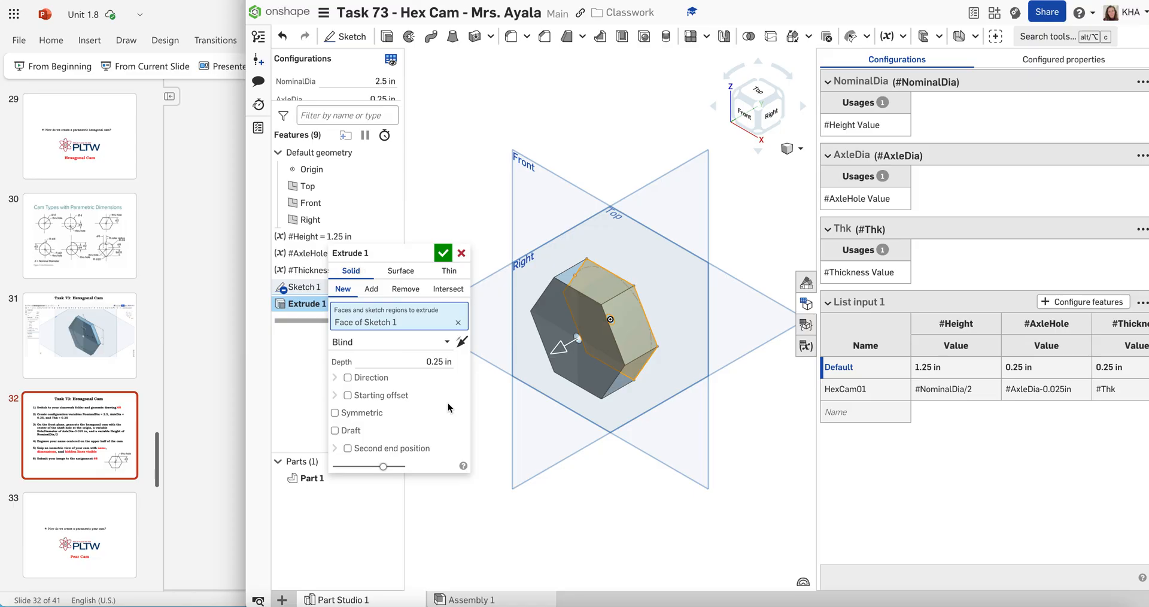
pyautogui.click(442, 255)
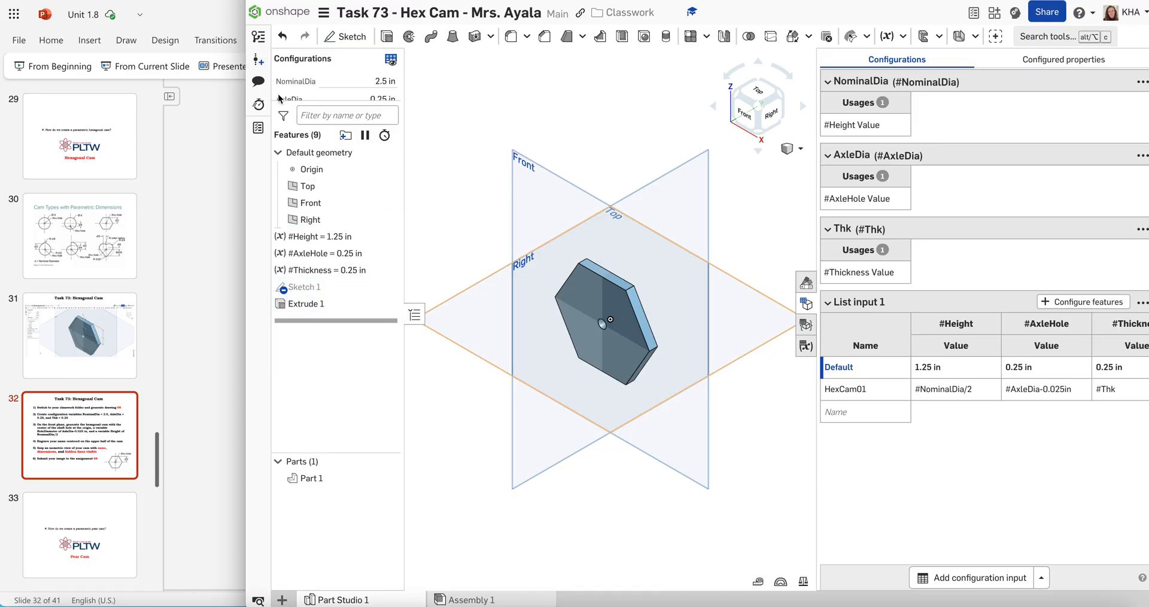
# Expand the configuration inputs above the feature list and activate the HexCam01 configuration for List input 1
pyautogui.moveTo(279, 99); pyautogui.dragTo(305, 154)
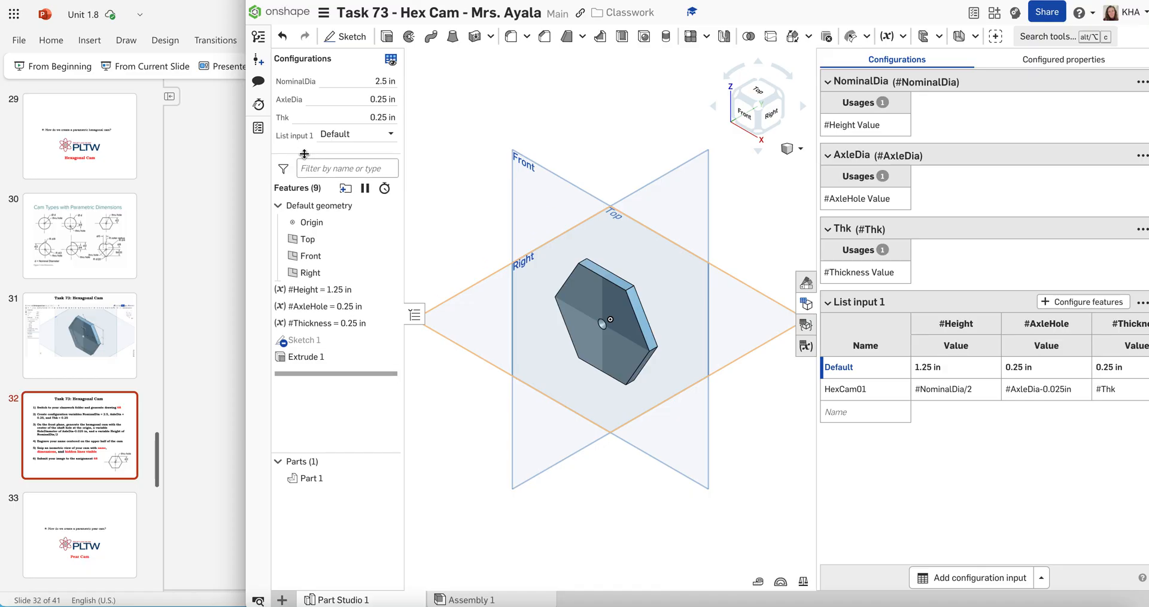
pyautogui.click(370, 134)
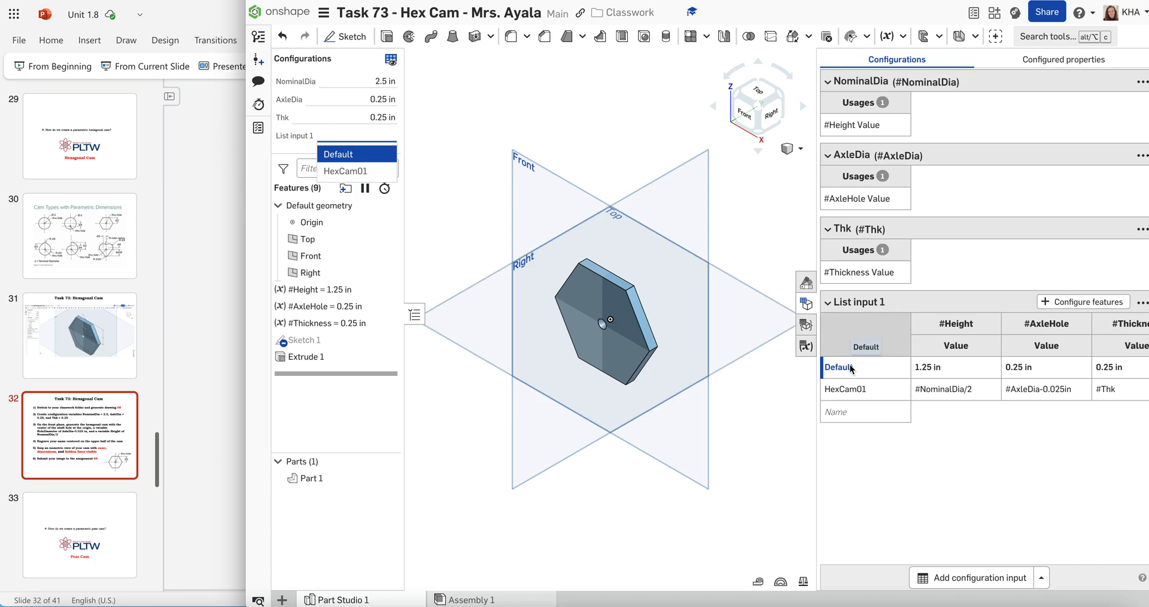
pyautogui.click(333, 172)
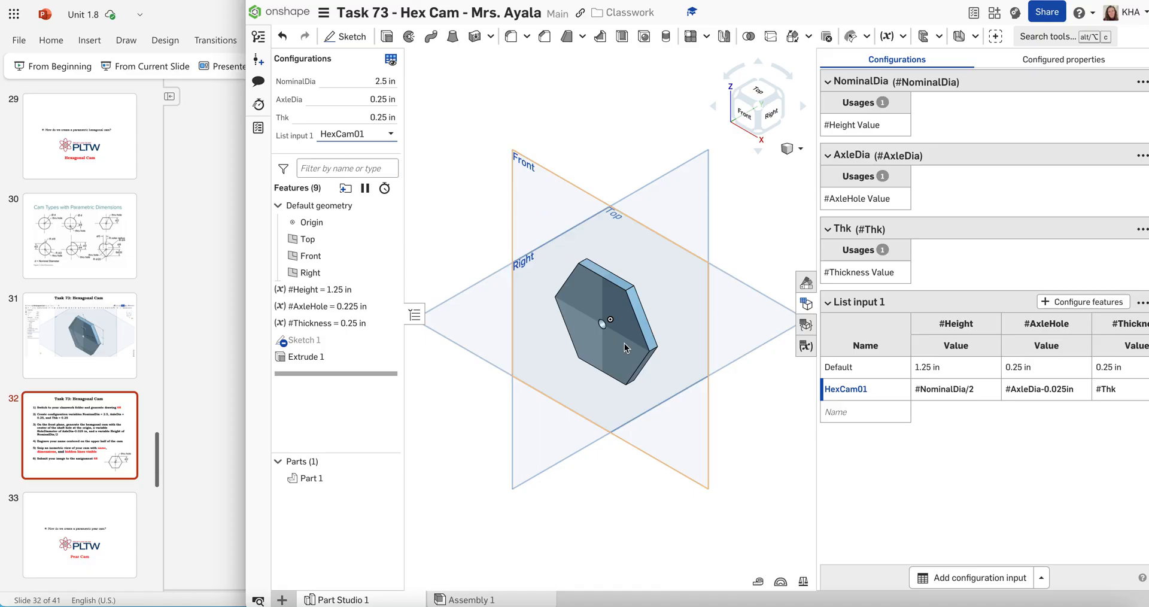
pyautogui.scroll(5, 599, 348)
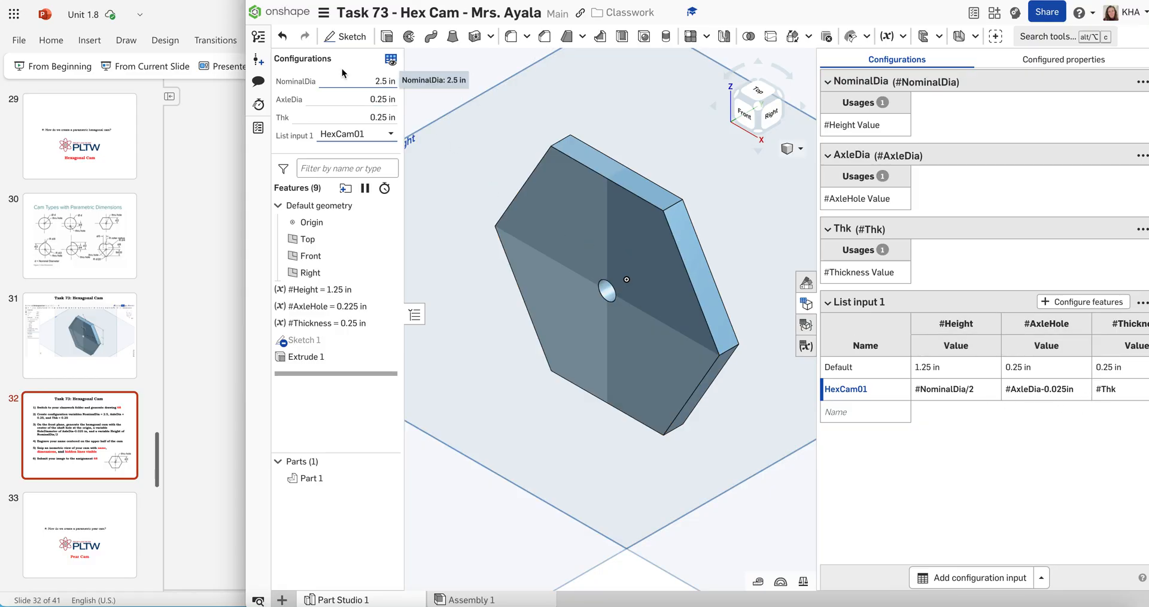
# Compare the variable values and cam geometry by switching to the Default configuration and back to HexCam01
pyautogui.click(347, 134)
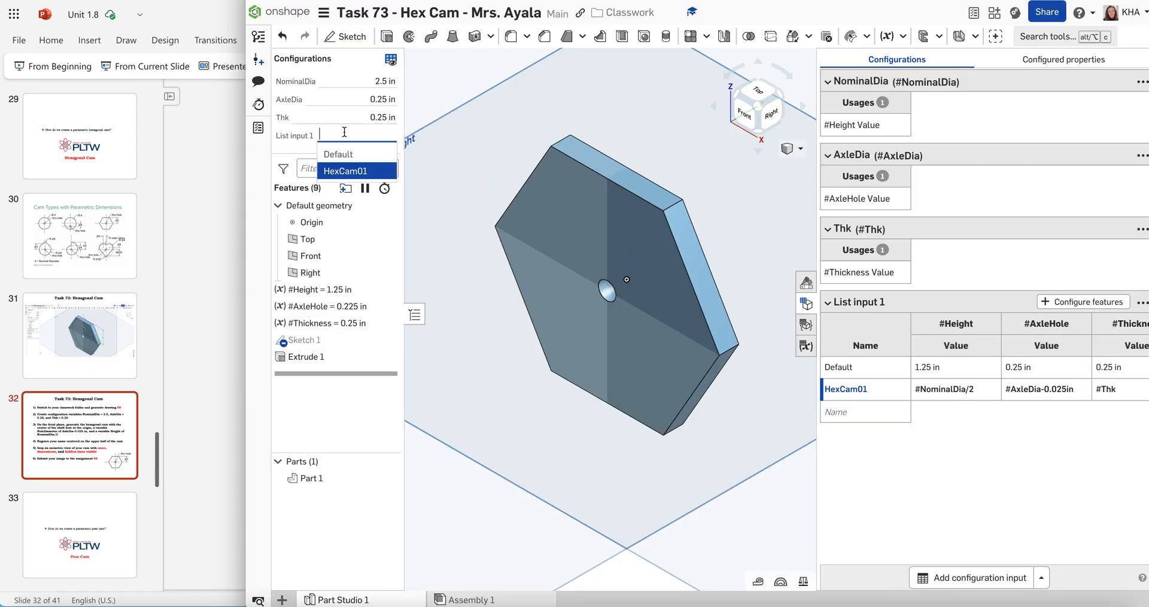
pyautogui.click(346, 155)
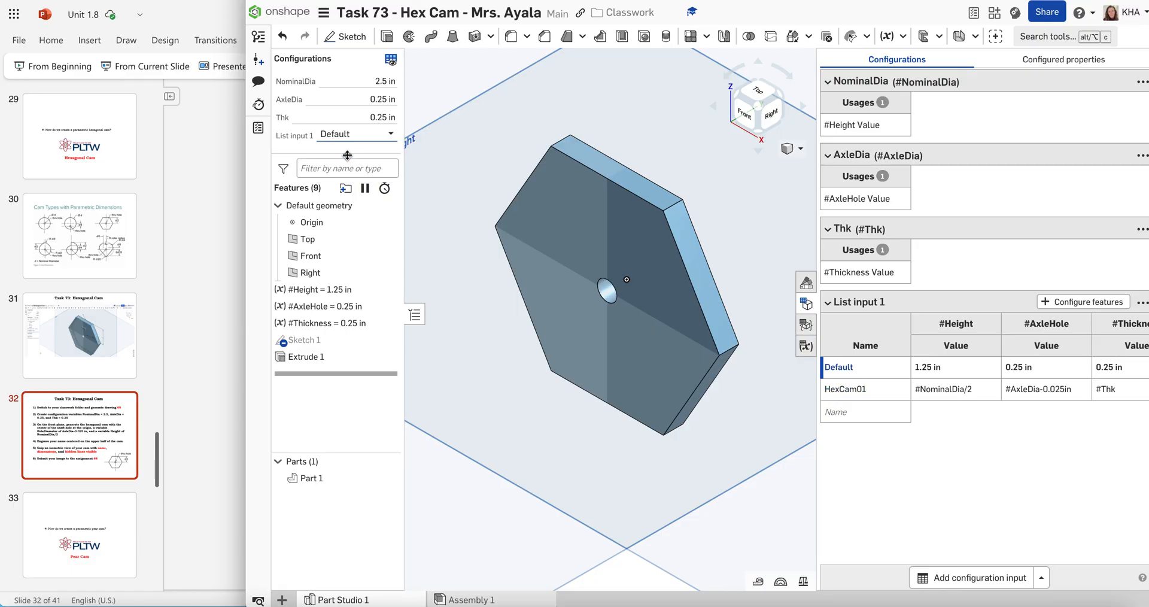
pyautogui.click(346, 139)
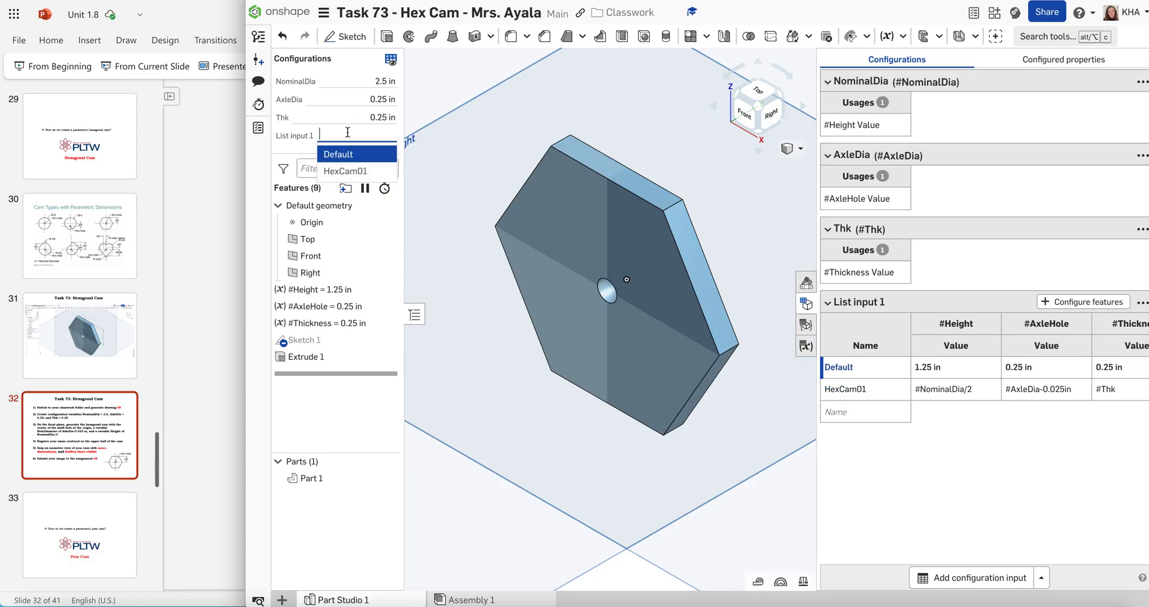
pyautogui.click(353, 173)
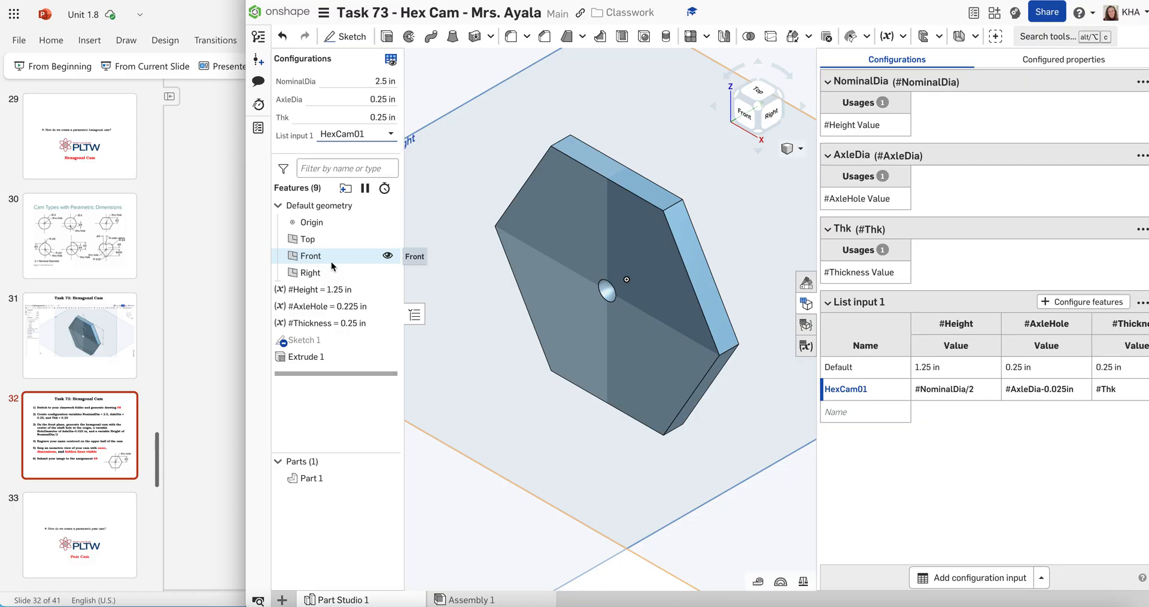
# Show the dimensions of Sketch 1 on the cam and set the display to hidden edges visible
pyautogui.rightClick(331, 341)
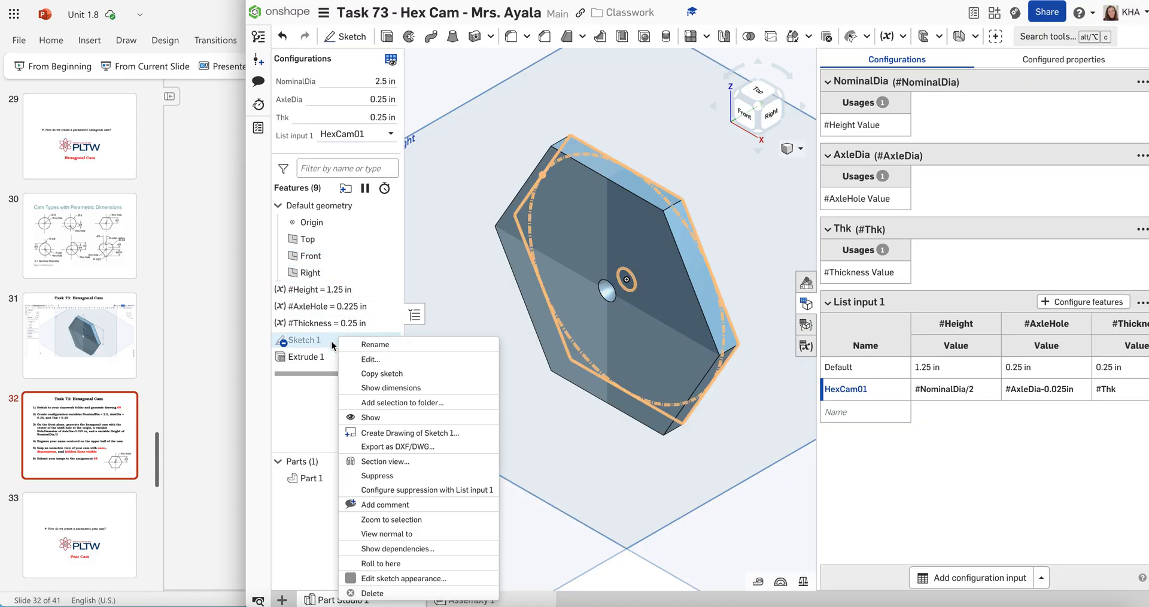
pyautogui.click(386, 395)
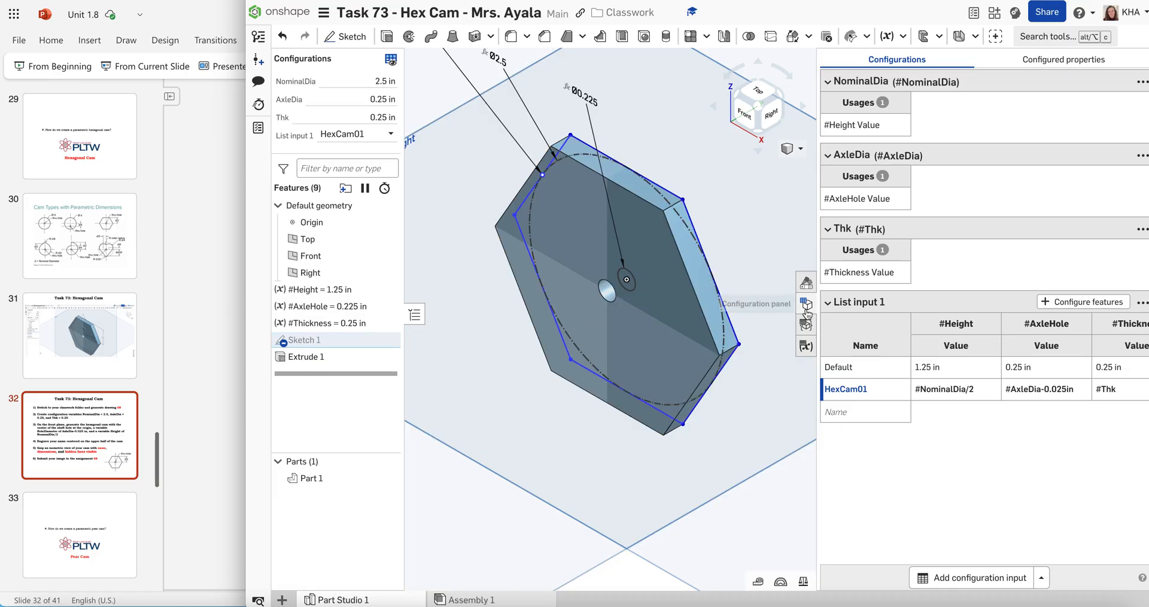
pyautogui.scroll(-5, 761, 232)
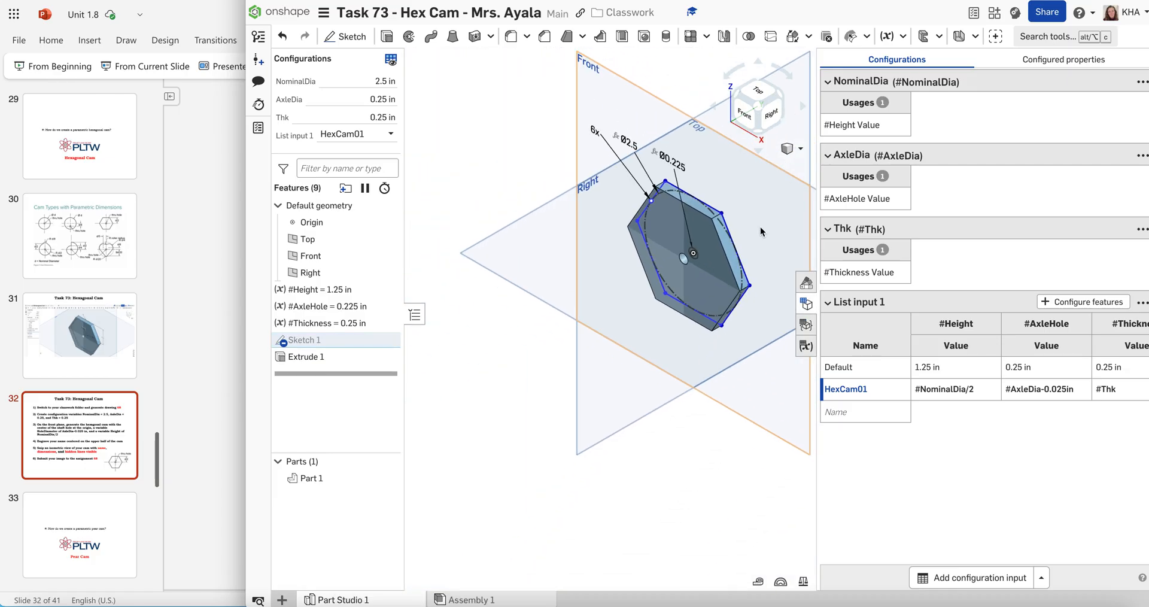
pyautogui.click(792, 149)
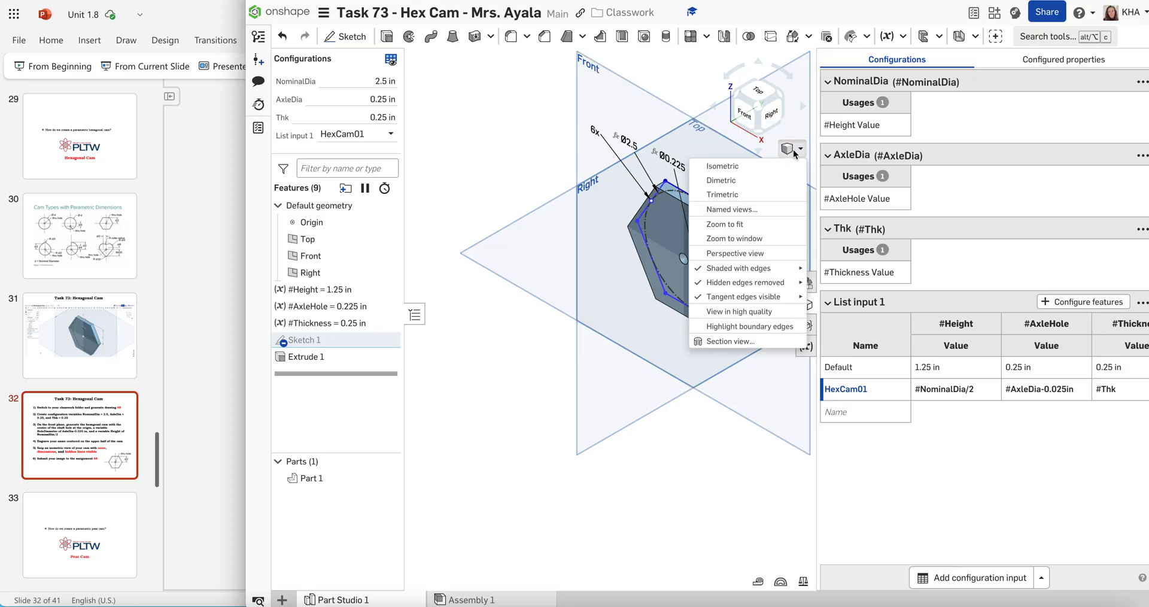
pyautogui.moveTo(775, 286)
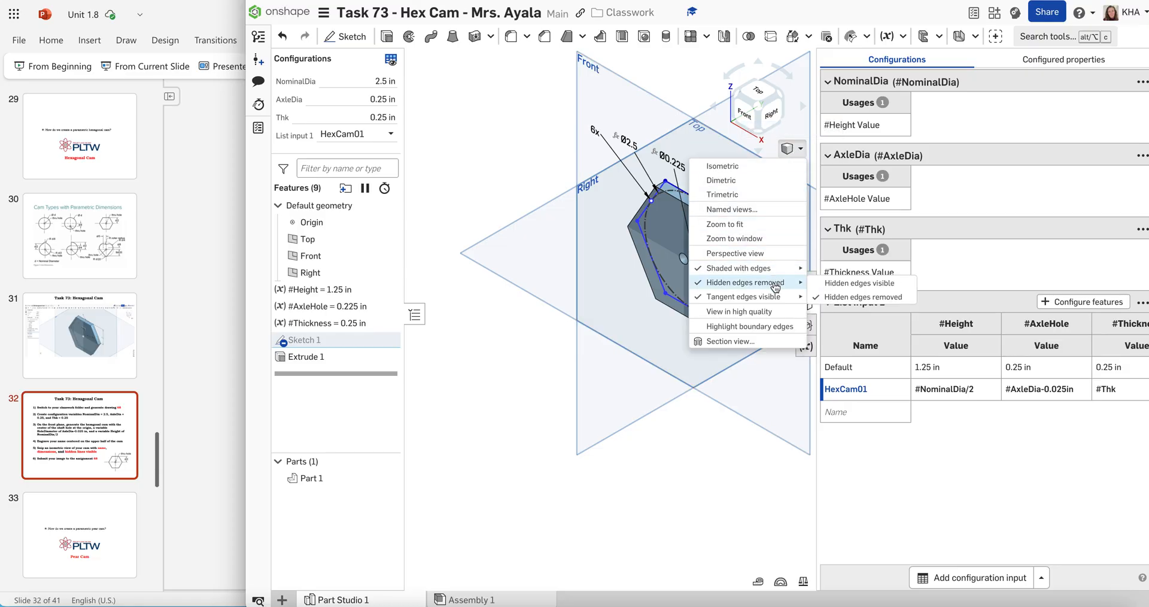
pyautogui.click(820, 282)
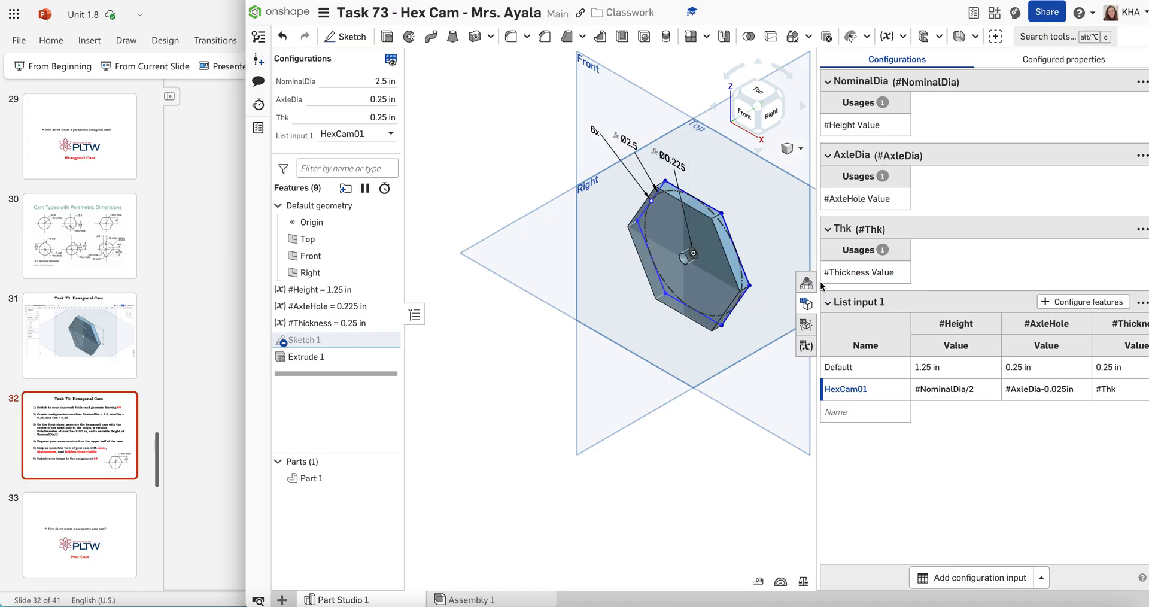